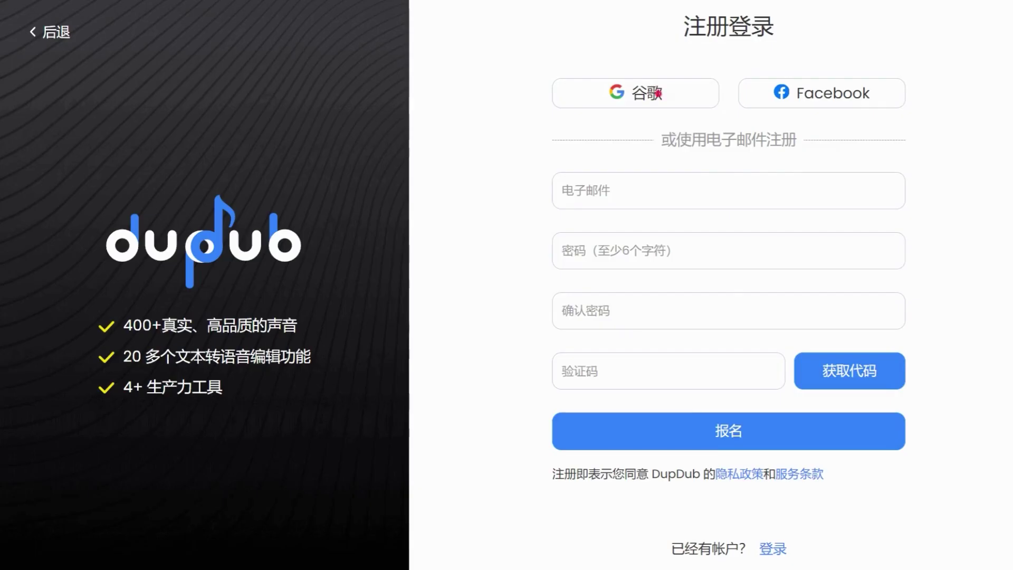
Sign up for DupDub with a Google account
{"action": "left_click", "coordinate": [658, 94]}
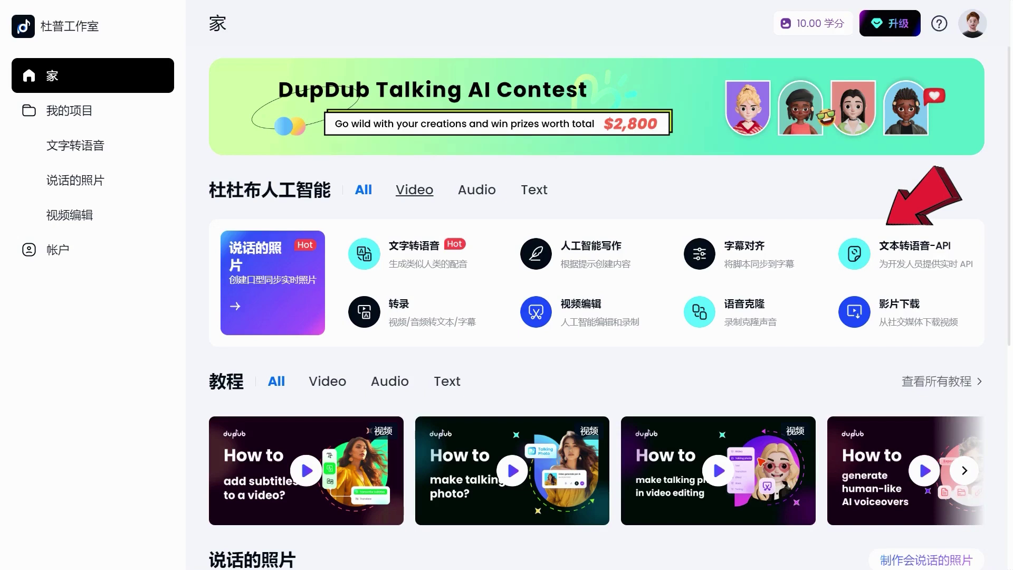
Look through the Video and Audio categories of the AI tools and open the video editing workspace
{"action": "left_click", "coordinate": [414, 190]}
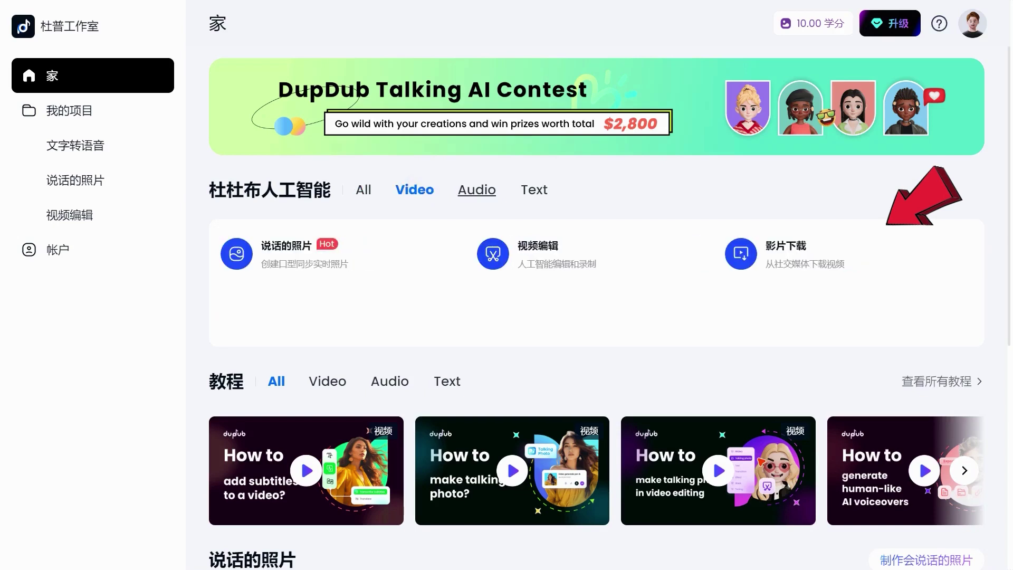
{"action": "left_click", "coordinate": [476, 189]}
{"action": "left_click", "coordinate": [364, 190]}
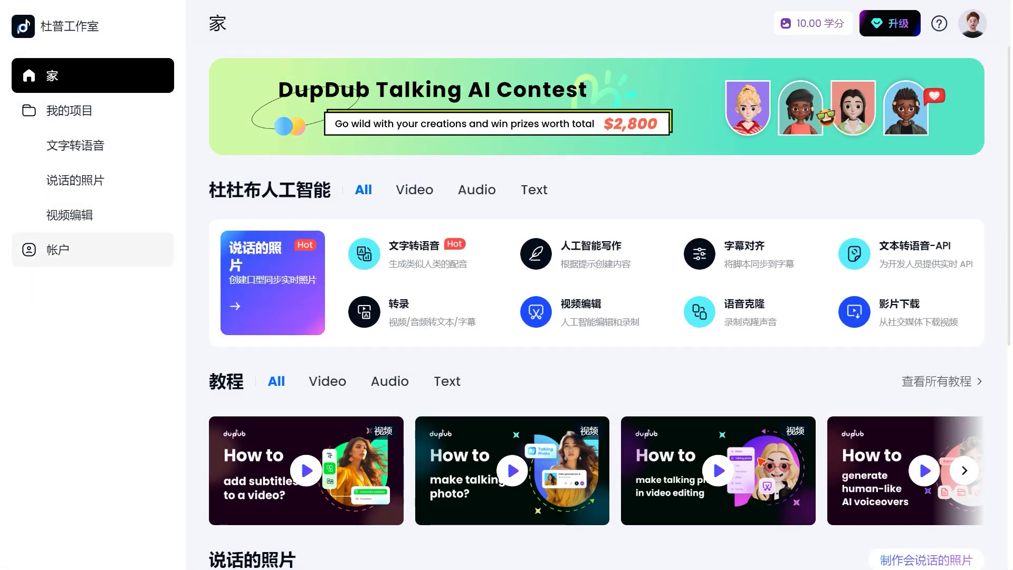
{"action": "left_click", "coordinate": [72, 216]}
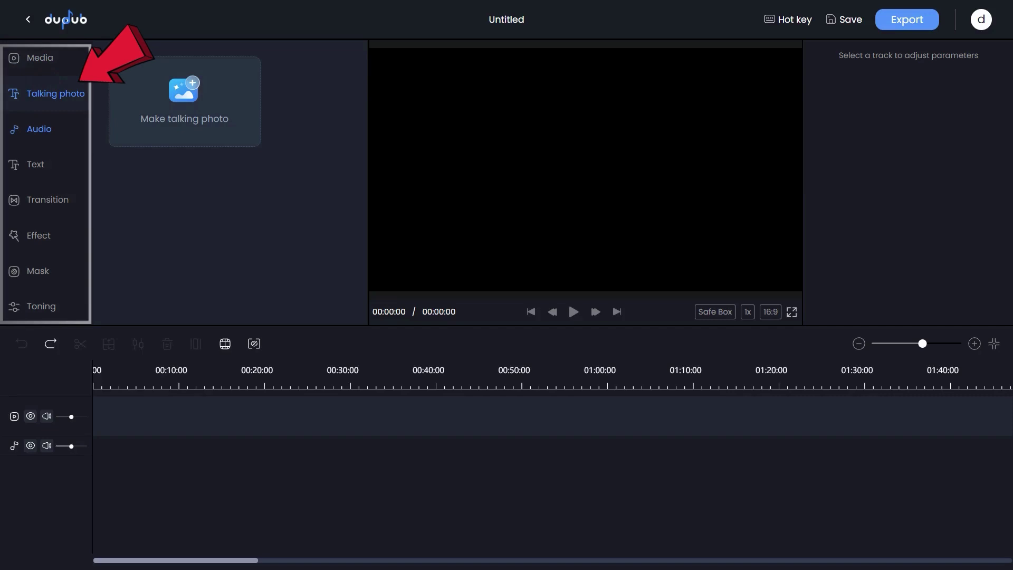
Look through the editor's Audio, Text, Transition, Effect and Mask resources
{"action": "left_click", "coordinate": [36, 125]}
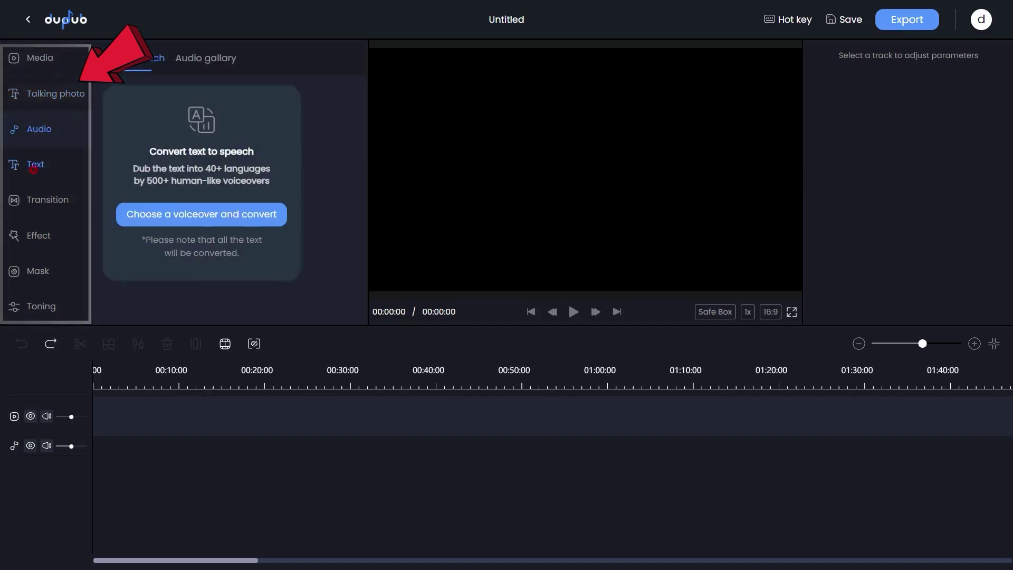
{"action": "left_click", "coordinate": [35, 165]}
{"action": "left_click", "coordinate": [47, 199]}
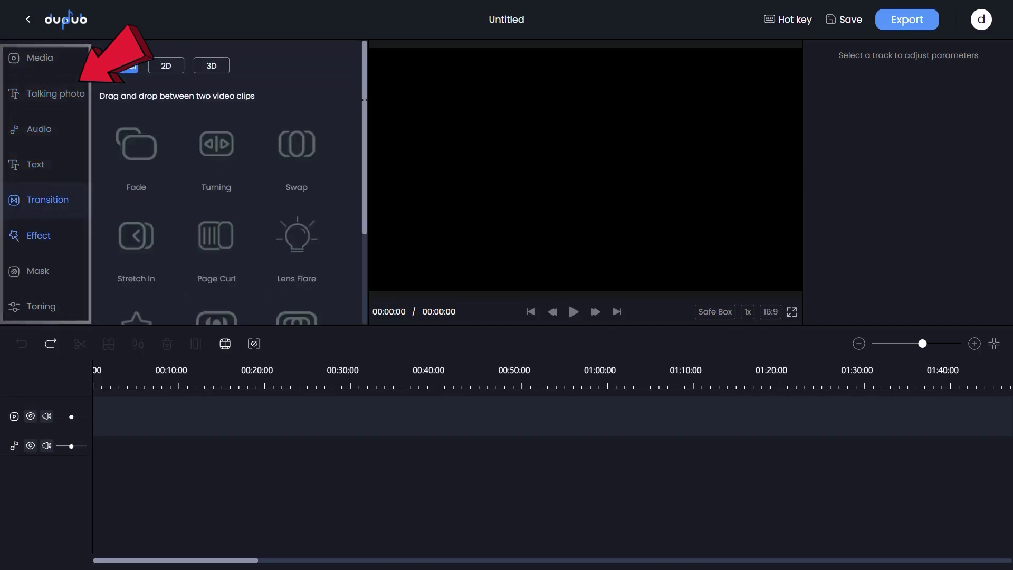
{"action": "left_click", "coordinate": [38, 235]}
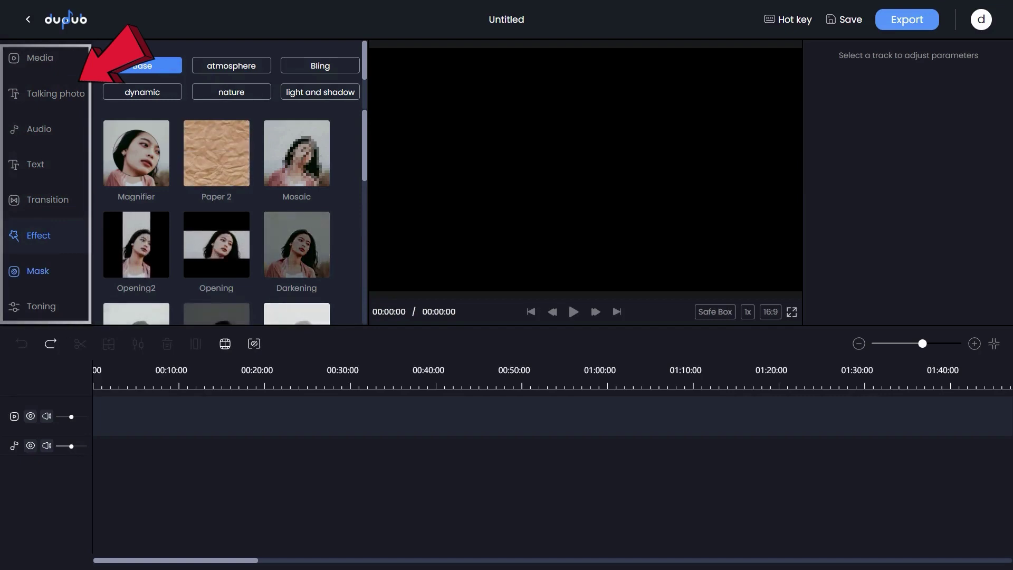
{"action": "left_click", "coordinate": [37, 271]}
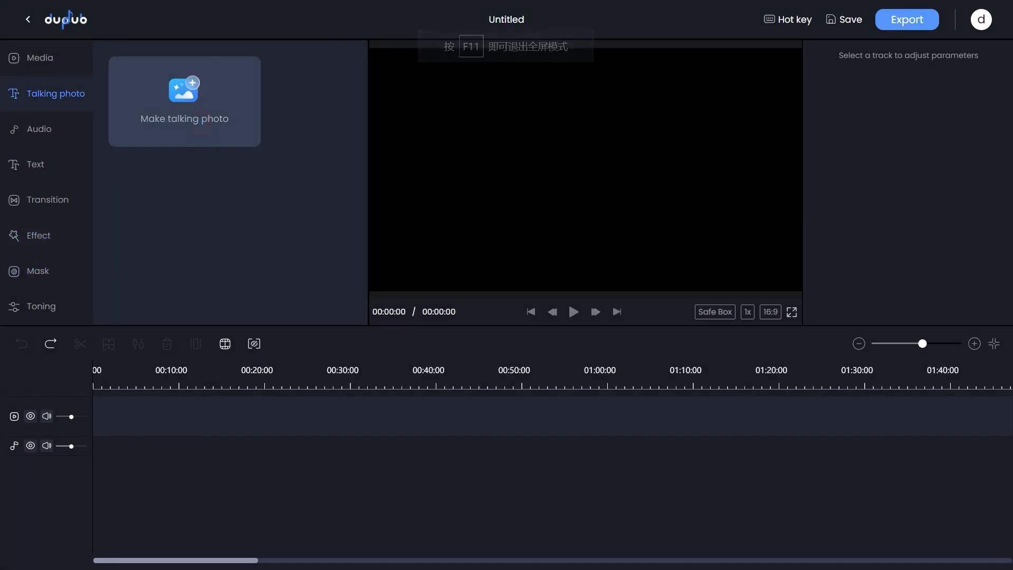
Generate AI avatars for a talking photo from the prompt "An avatar of a cute anime girl"
{"action": "left_click", "coordinate": [201, 124]}
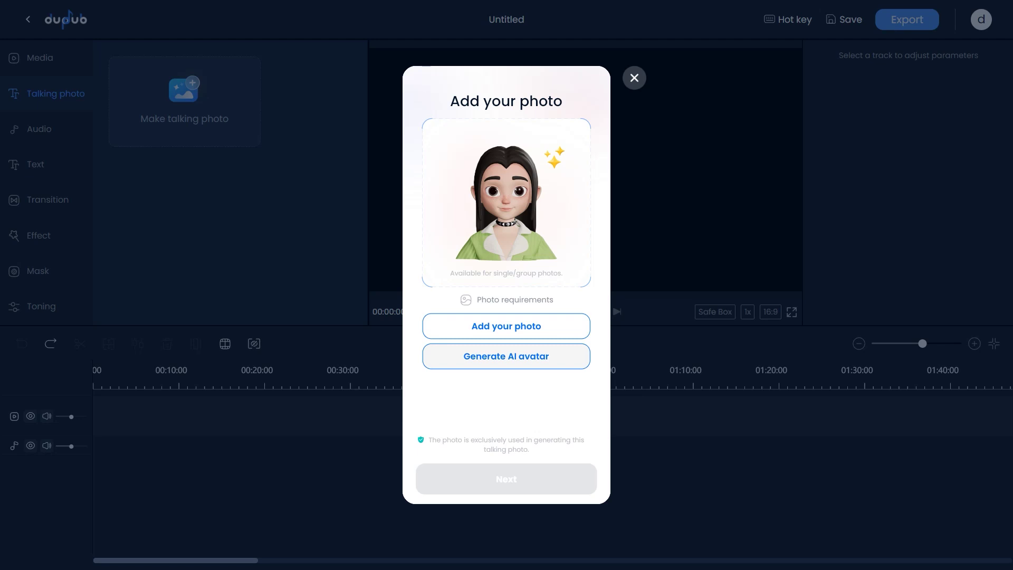
{"action": "left_click", "coordinate": [506, 357]}
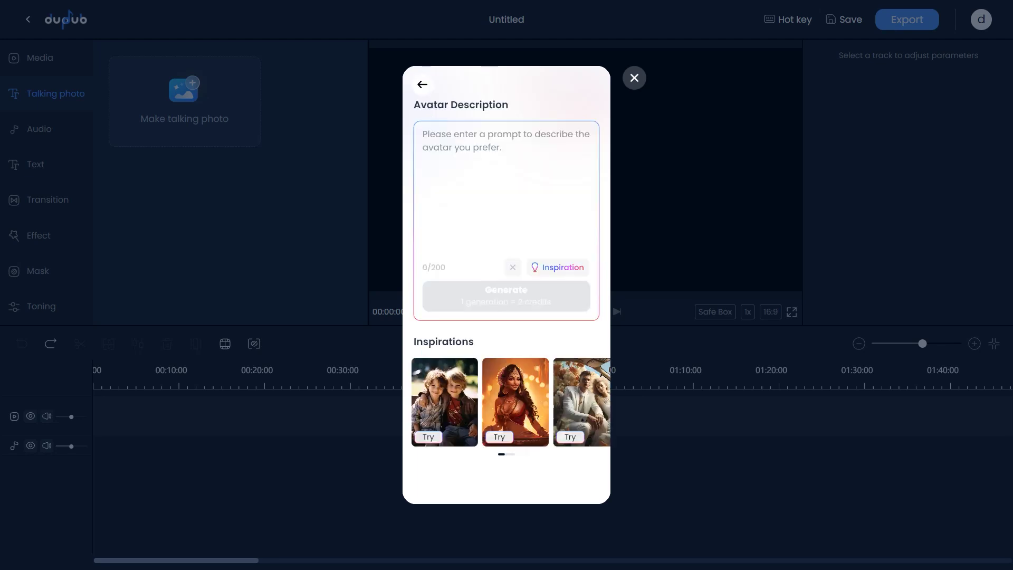
{"action": "left_click", "coordinate": [507, 436]}
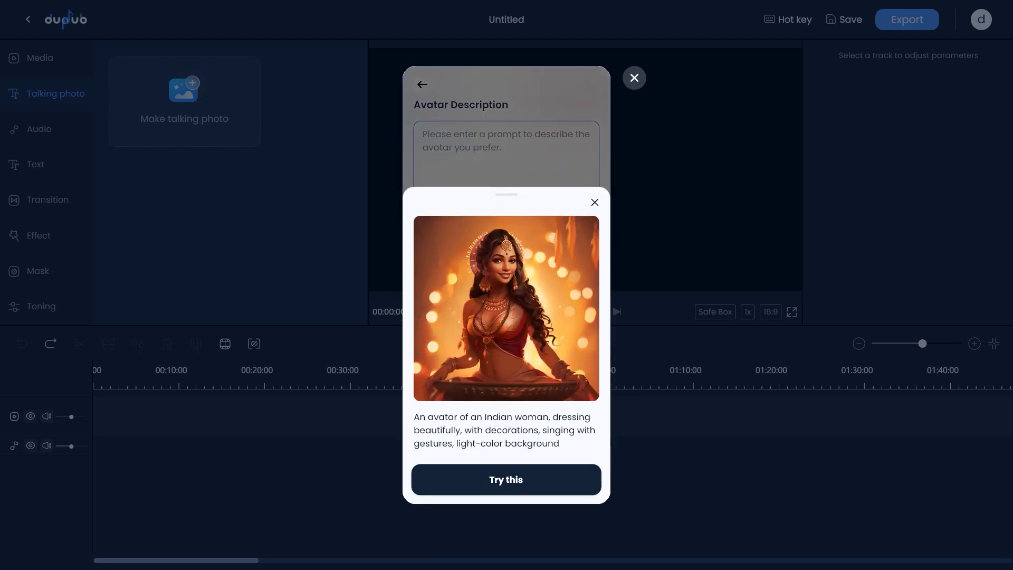
{"action": "left_click", "coordinate": [521, 483]}
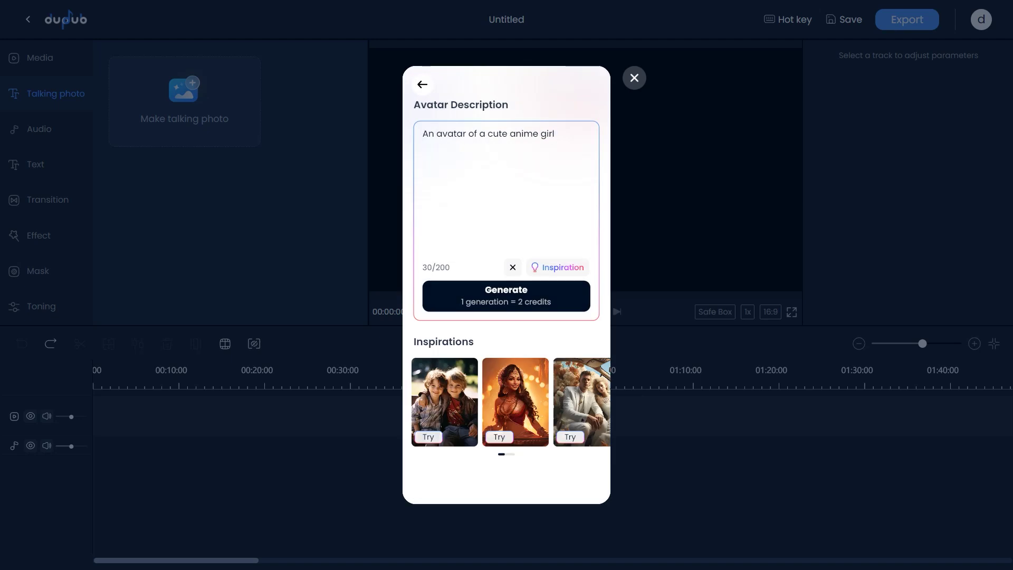
{"action": "left_click", "coordinate": [516, 310]}
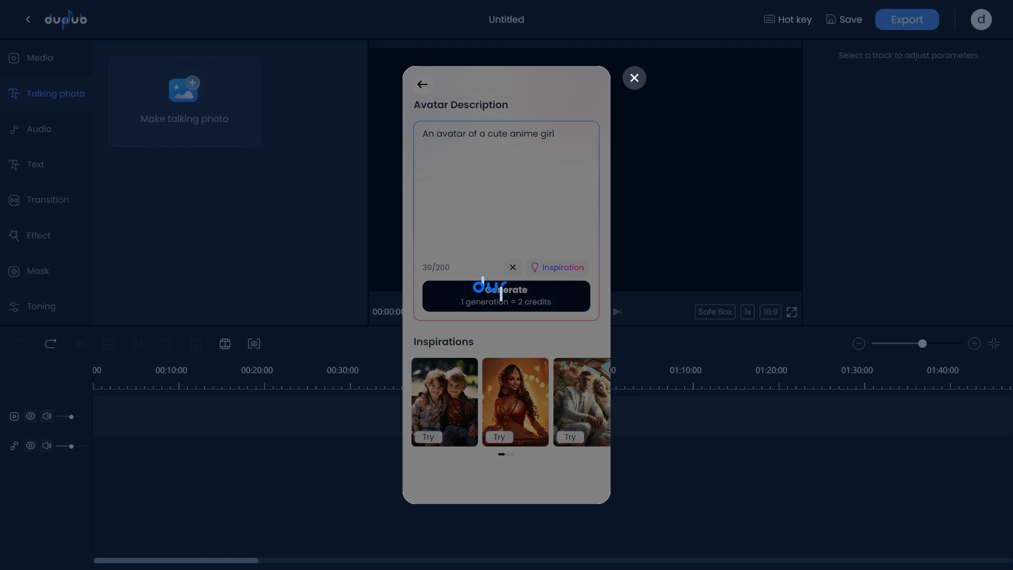
Compare the generated anime girl avatars and select the one with short reddish hair
{"action": "left_click", "coordinate": [453, 239]}
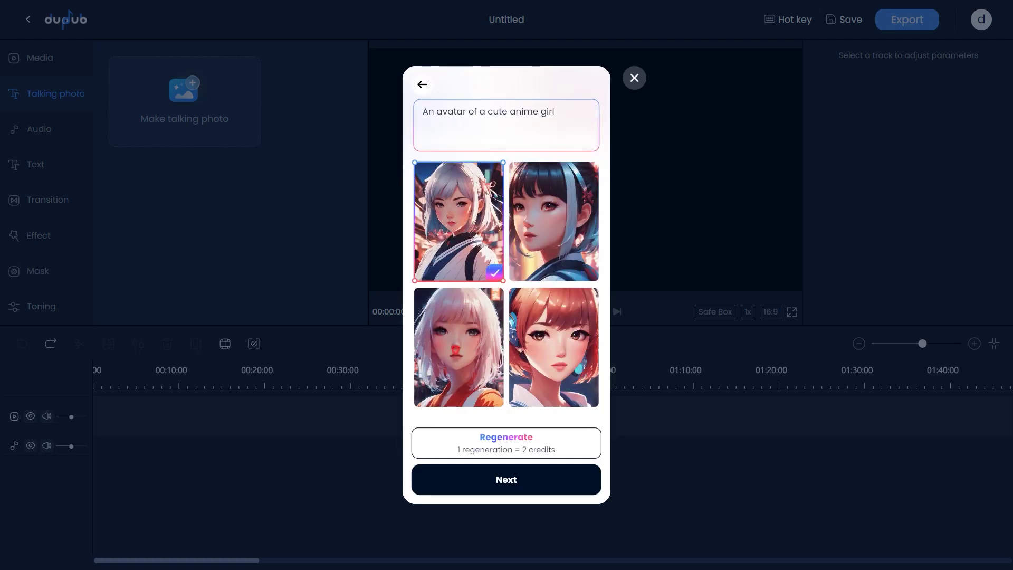
{"action": "left_click", "coordinate": [456, 349]}
{"action": "left_click", "coordinate": [552, 349]}
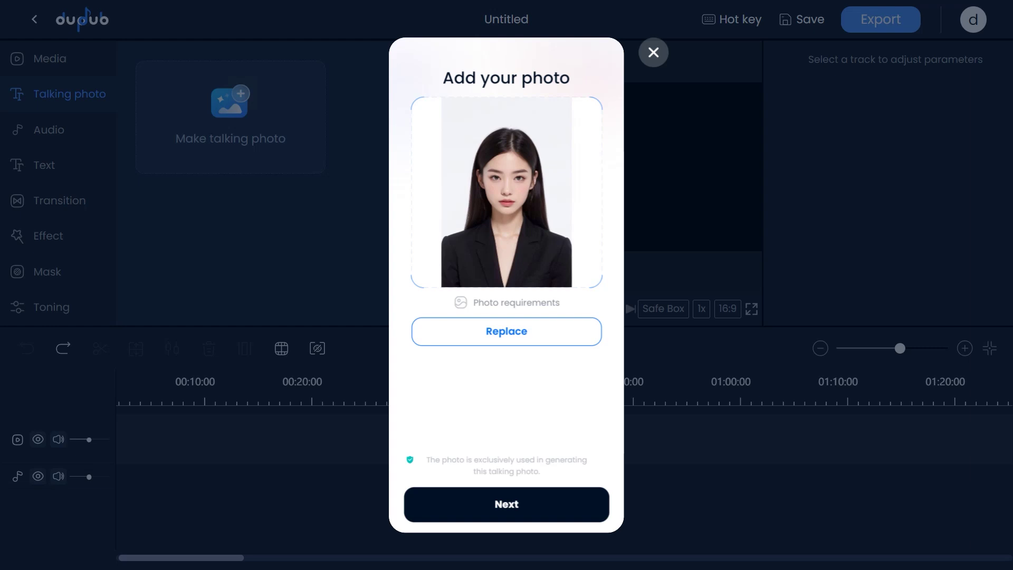
Continue with the black-suit portrait, start an AI voiceover for it and filter the voices by Chinese
{"action": "left_click", "coordinate": [506, 504]}
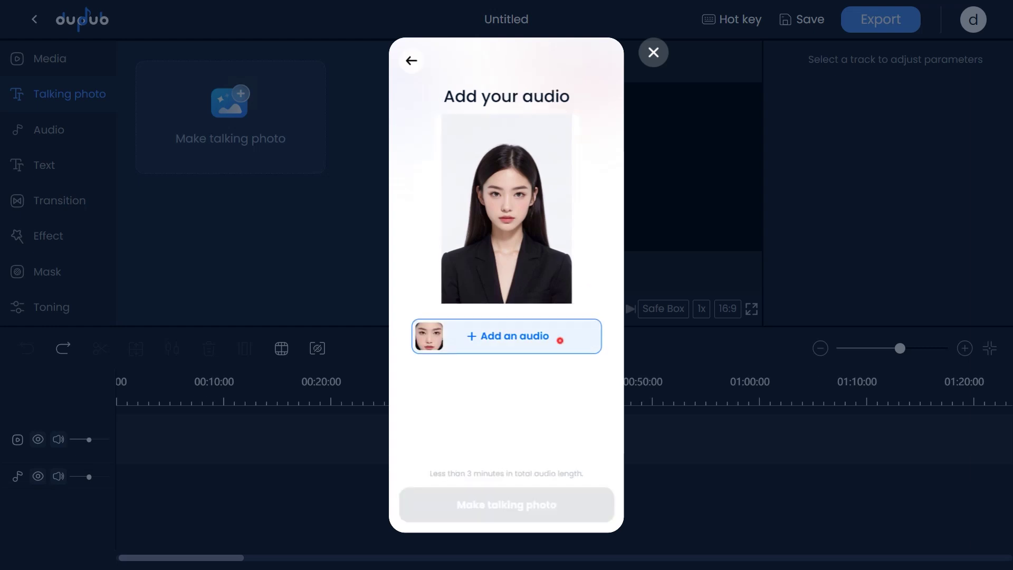
{"action": "left_click", "coordinate": [555, 338]}
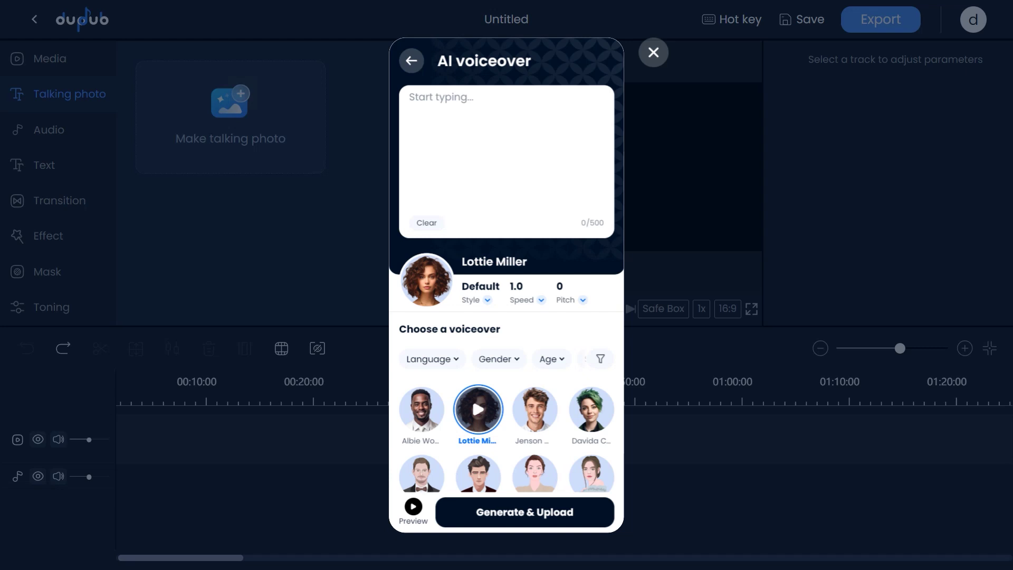
{"action": "left_click", "coordinate": [448, 359]}
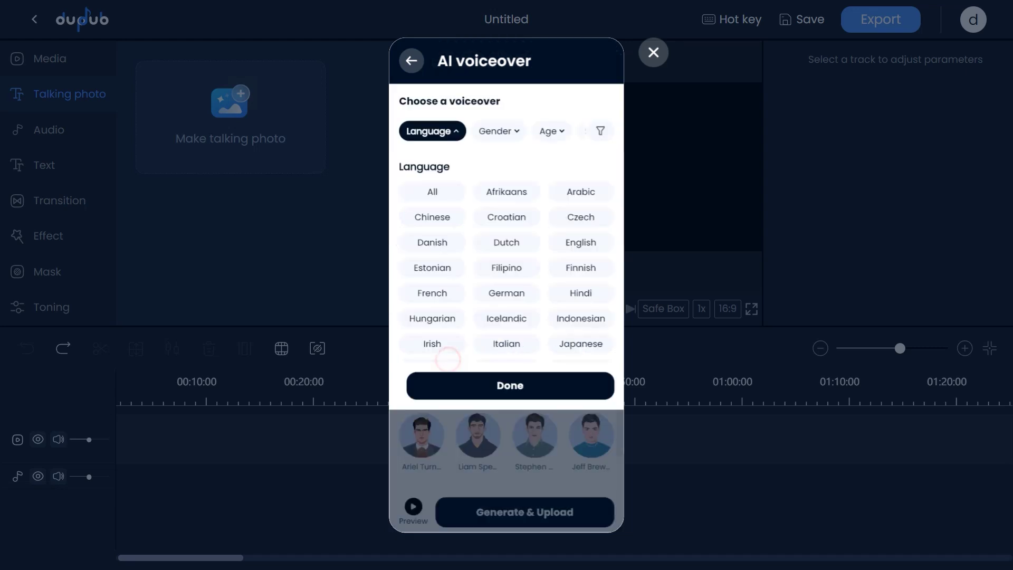
{"action": "left_click", "coordinate": [446, 219]}
{"action": "left_click", "coordinate": [511, 386]}
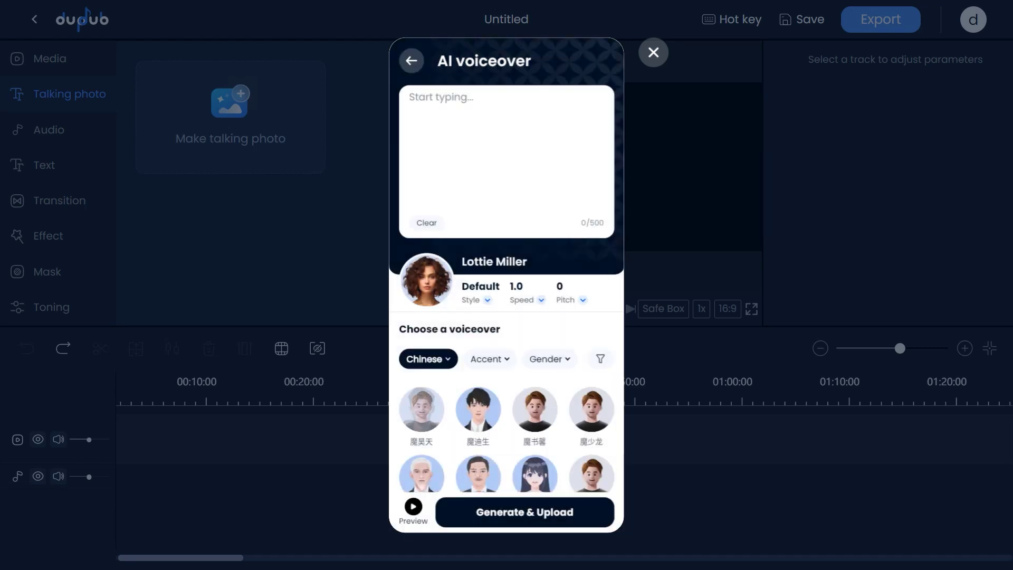
Audition Chinese voices for the portrait, including 魔少龙, 魔殊琪, 魔智玲 and 魔芳官
{"action": "scroll", "coordinate": [507, 285], "scroll_direction": "down", "scroll_amount": 1}
{"action": "scroll", "coordinate": [506, 288], "scroll_direction": "down", "scroll_amount": 3}
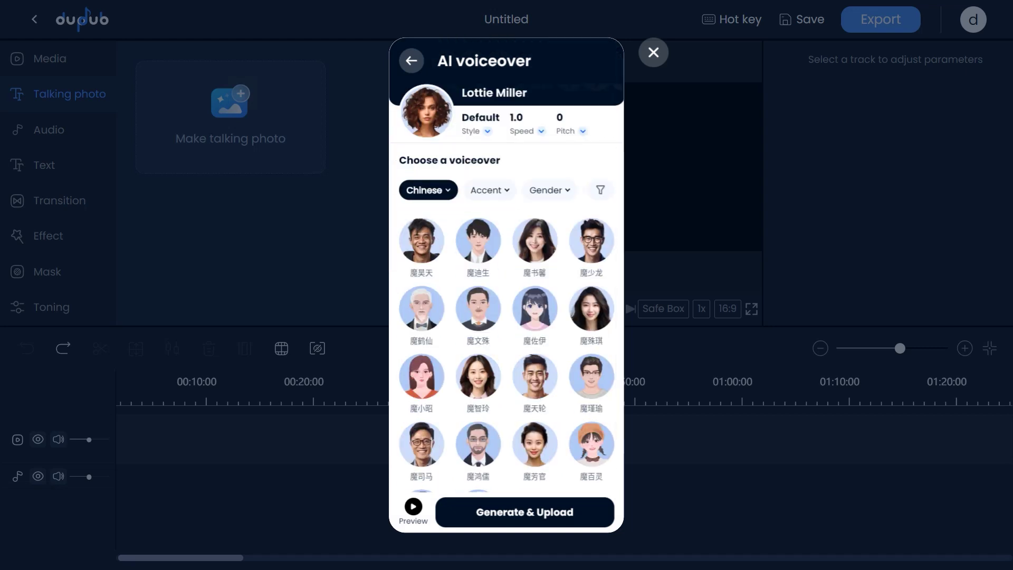
{"action": "scroll", "coordinate": [506, 288], "scroll_direction": "down", "scroll_amount": 1}
{"action": "left_click", "coordinate": [591, 202]}
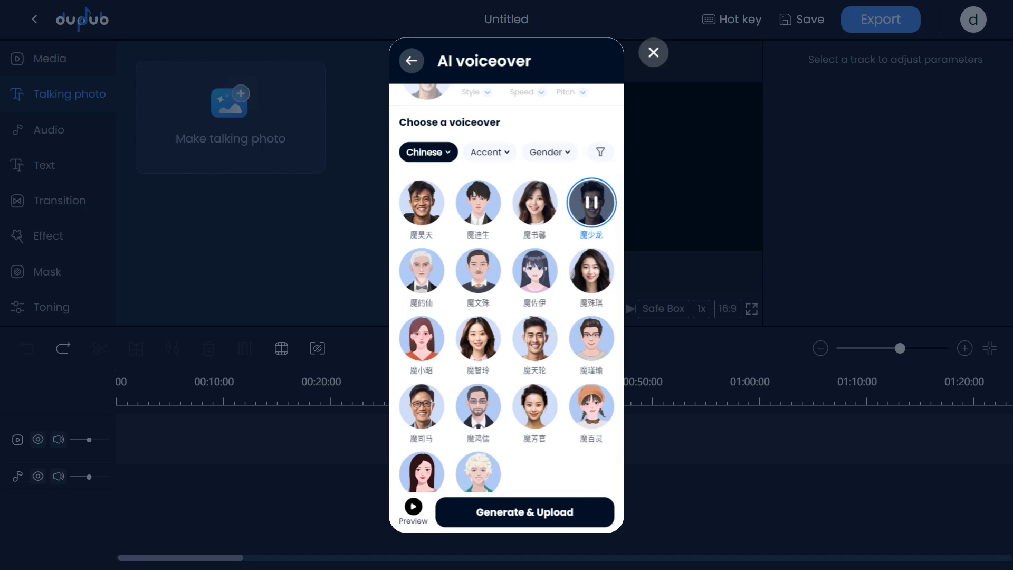
{"action": "left_click", "coordinate": [591, 270]}
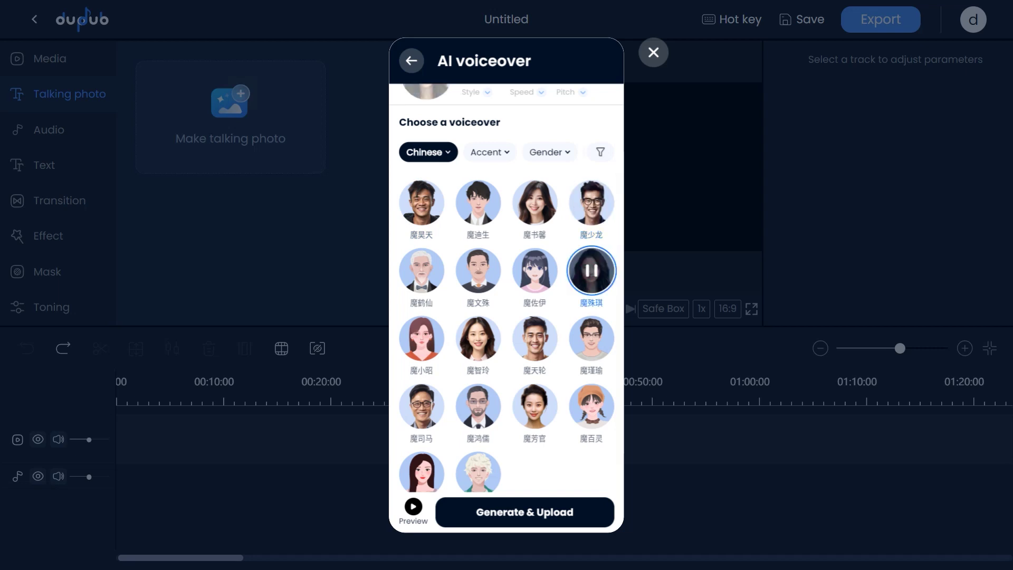
{"action": "left_click", "coordinate": [478, 338]}
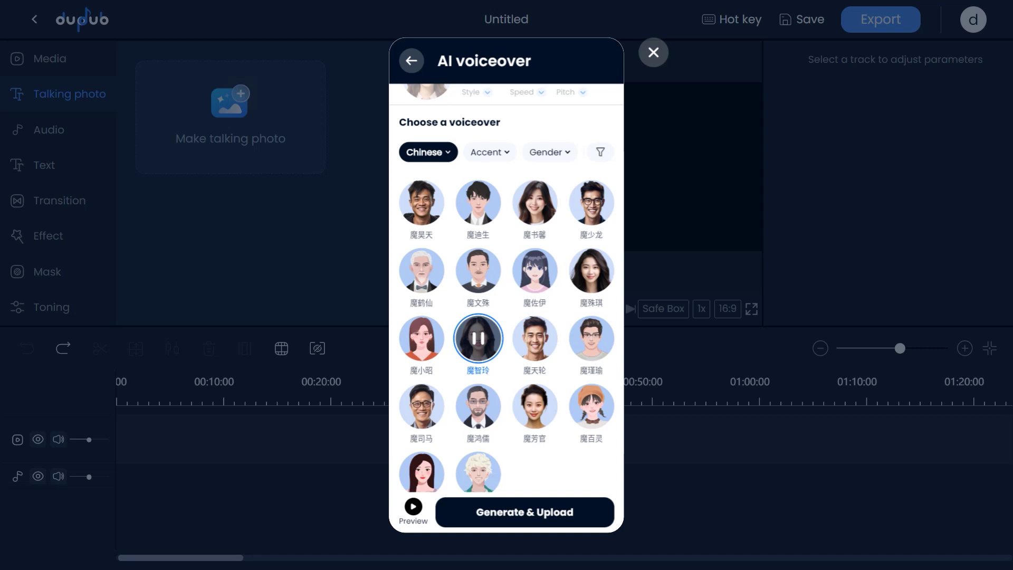
{"action": "left_click", "coordinate": [535, 413]}
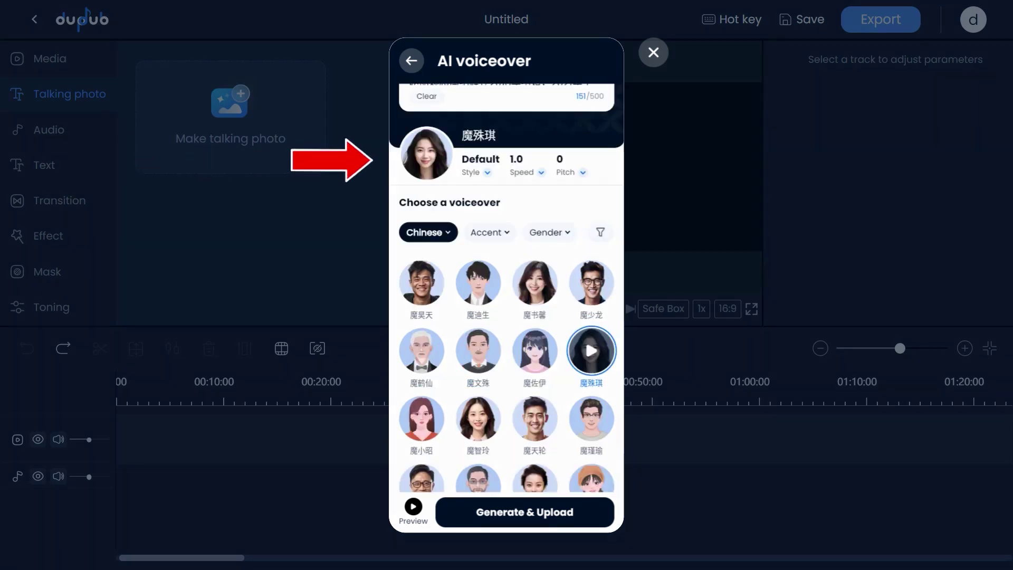
Look at the style and speed options of the 魔殊琪 voice
{"action": "left_click", "coordinate": [485, 172]}
{"action": "left_click", "coordinate": [485, 174]}
{"action": "left_click", "coordinate": [542, 174]}
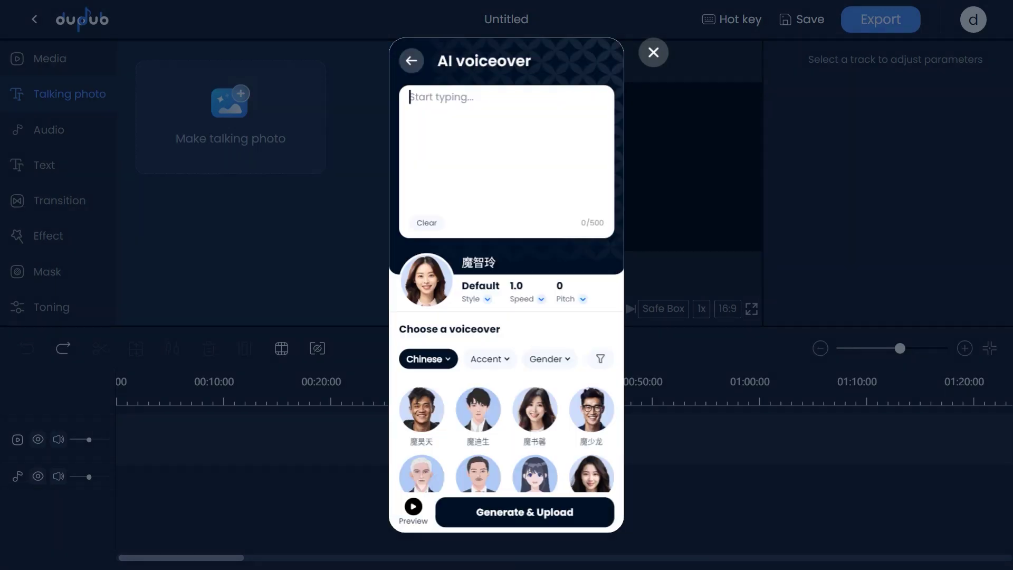
Enter the celebrity news script titled 最新八卦新闻 for the 魔智玲 voice and generate the talking photo with it
{"action": "type", "text": "据多家媒体报道，杨幂和魏大勋已经分手。两人从2018年开始恋爱，一直很低调，但最近却频频传出分手消息。近日，有网友拍到杨幂和魏大勋在街头吵架，疑似是感情出现问题。  赵丽颖和冯绍峰在2018年结婚，2021年生下儿子。但近日，有媒体报道称两人已经离婚。两人工作室还没有对此事做出回应。"}
{"action": "scroll", "coordinate": [505, 153], "scroll_direction": "up", "scroll_amount": 2}
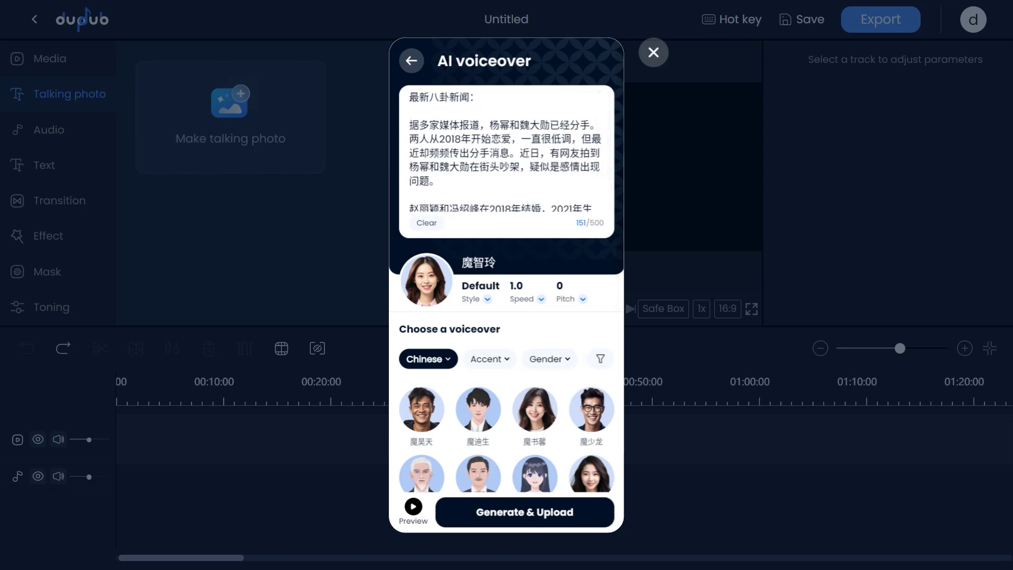
{"action": "left_click", "coordinate": [524, 512]}
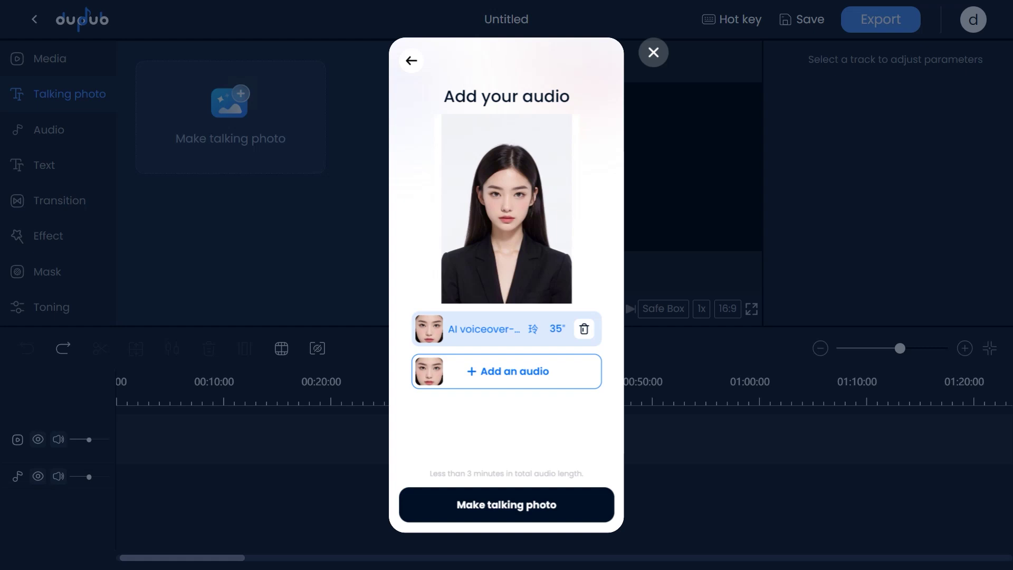
{"action": "left_click", "coordinate": [506, 504]}
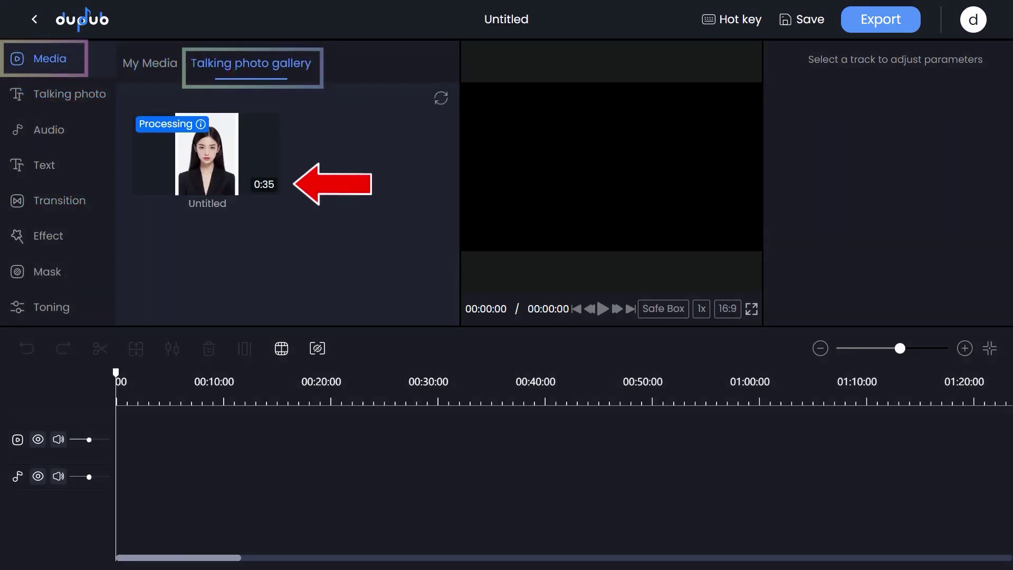
Add the finished talking photo from the gallery to the video track and play it back
{"action": "mouse_move", "coordinate": [206, 153]}
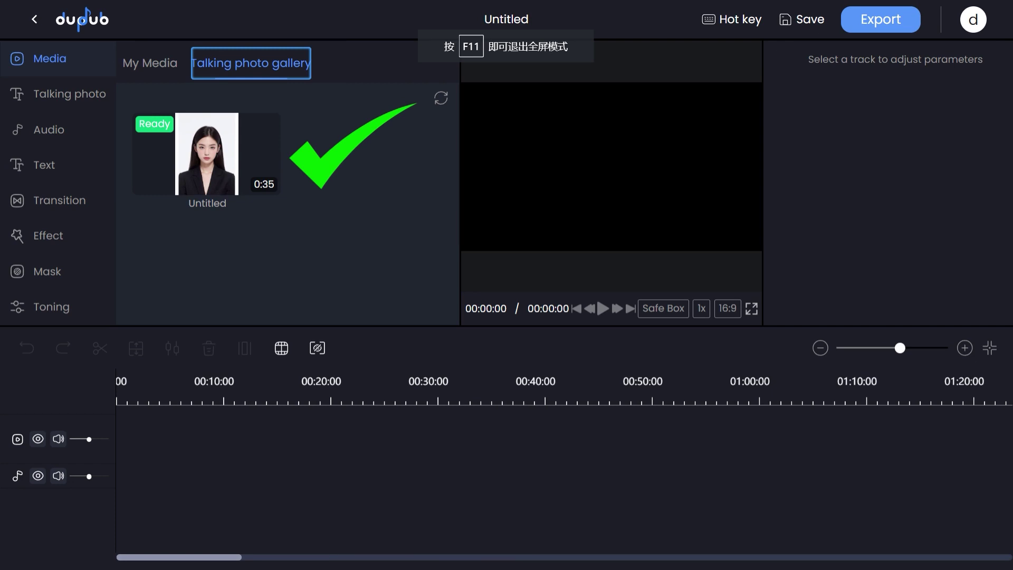
{"action": "mouse_move", "coordinate": [268, 125]}
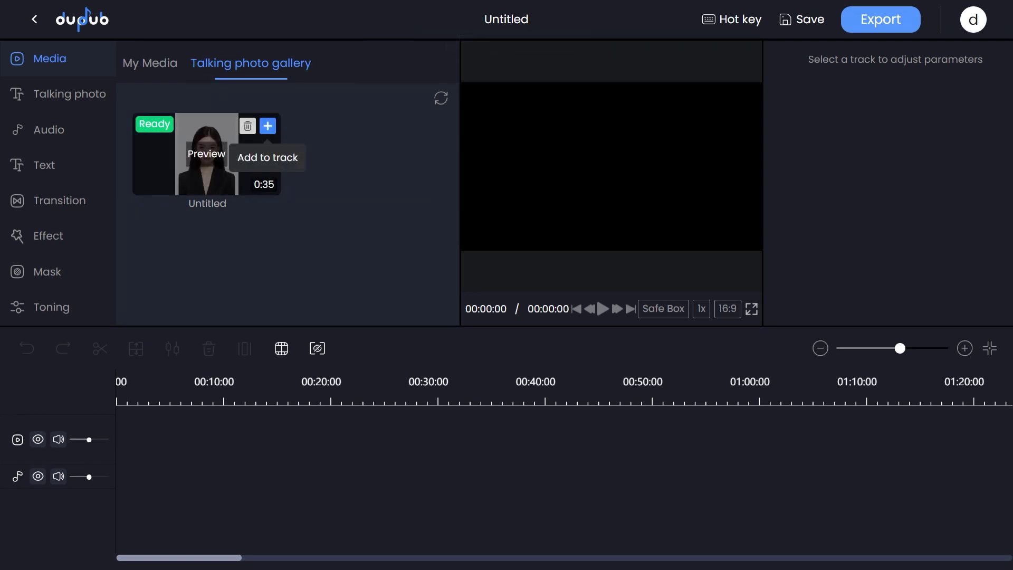
{"action": "left_click", "coordinate": [267, 125]}
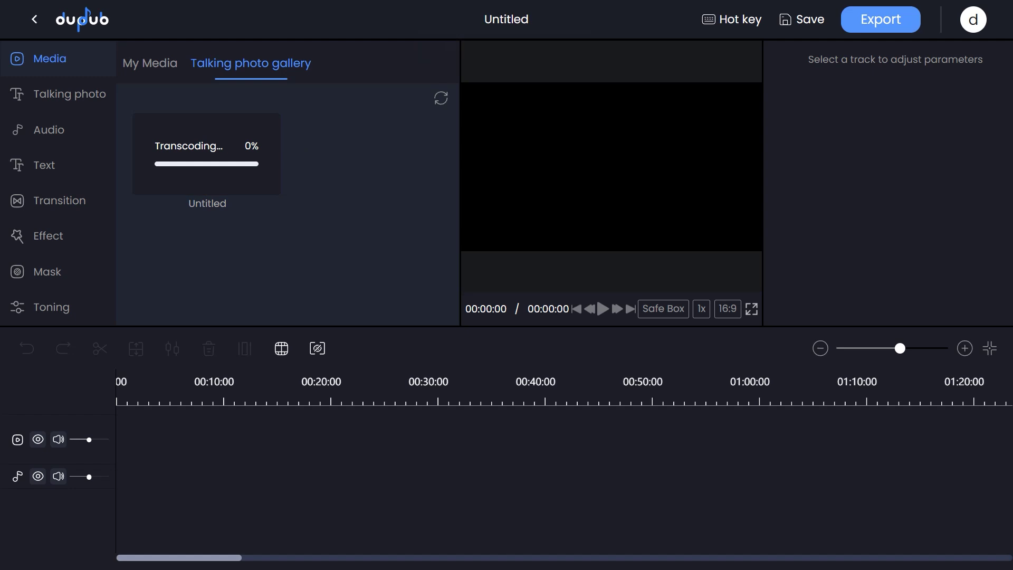
{"action": "left_click", "coordinate": [267, 124]}
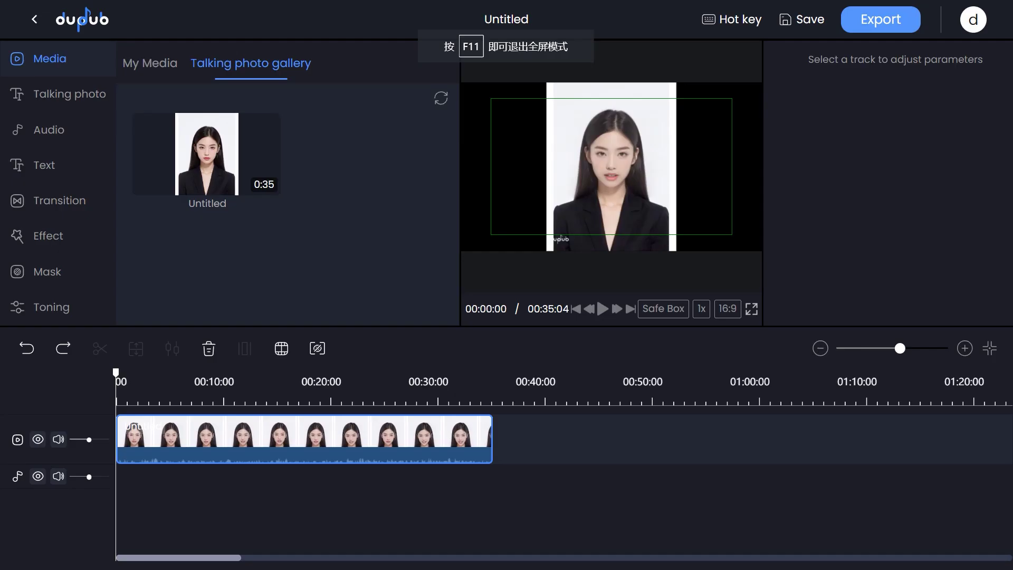
{"action": "left_click", "coordinate": [604, 309]}
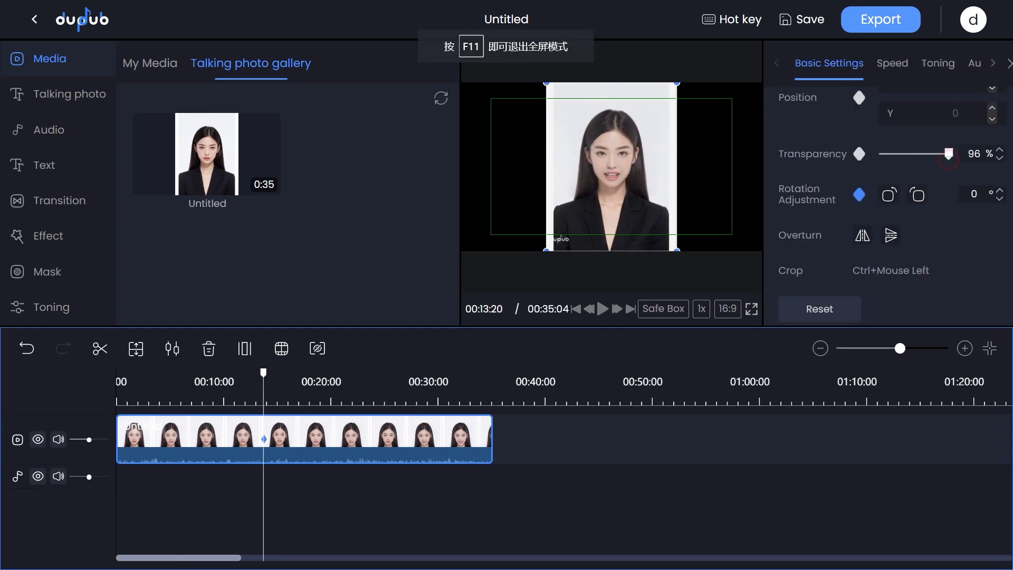
Set the talking photo clip's transparency to 70% and rotate it to 270°
{"action": "left_click_drag", "start_coordinate": [948, 153], "coordinate": [930, 153]}
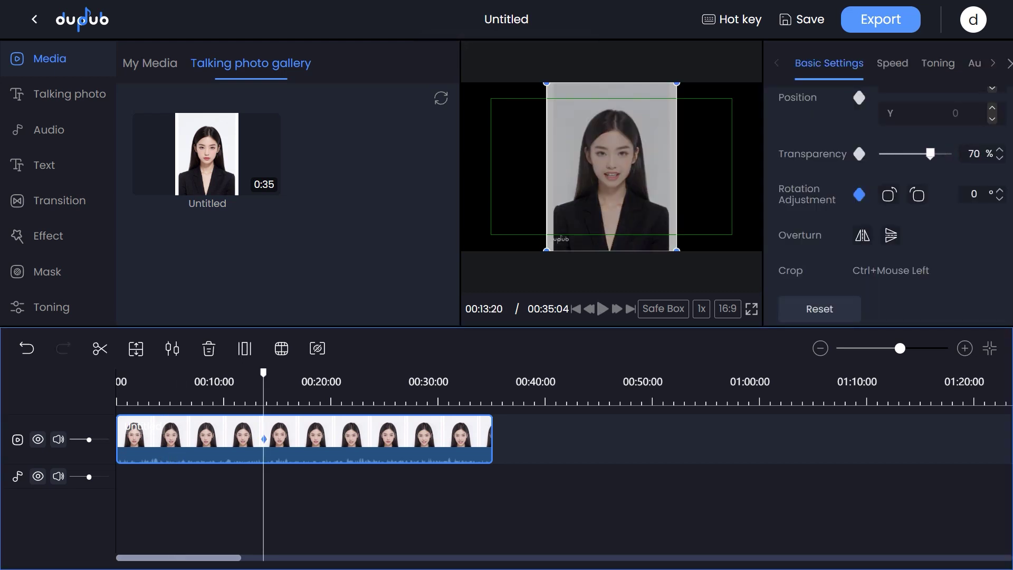
{"action": "left_click", "coordinate": [890, 195]}
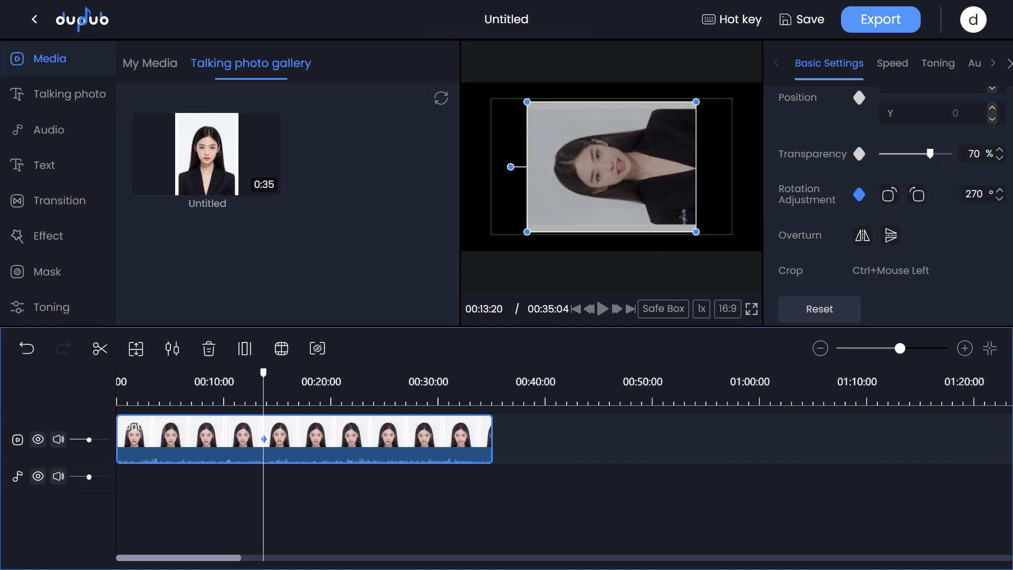
Rotate the talking photo clip back upright and increase its linear playback speed
{"action": "left_click", "coordinate": [919, 195]}
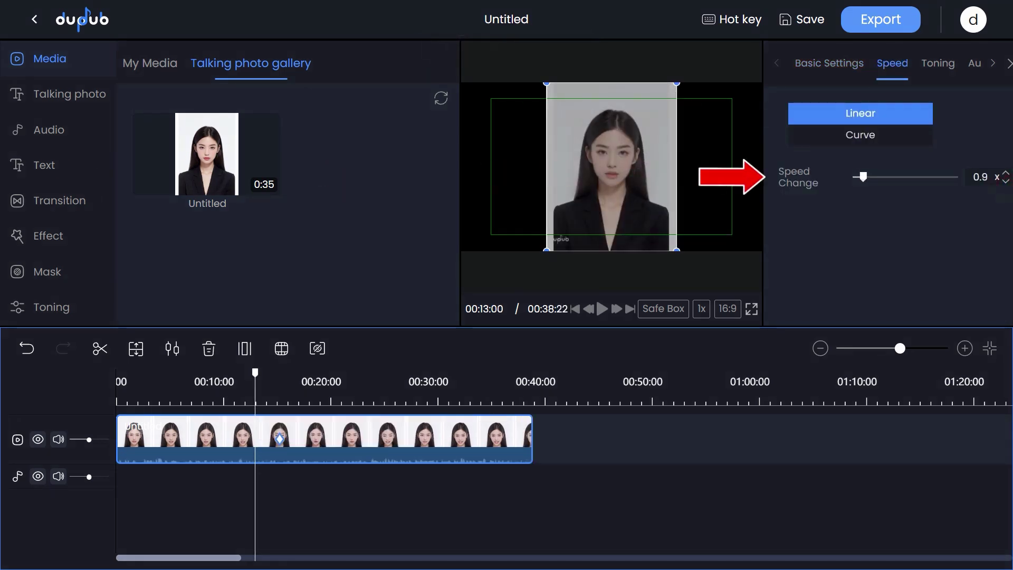
{"action": "left_click", "coordinate": [1006, 173]}
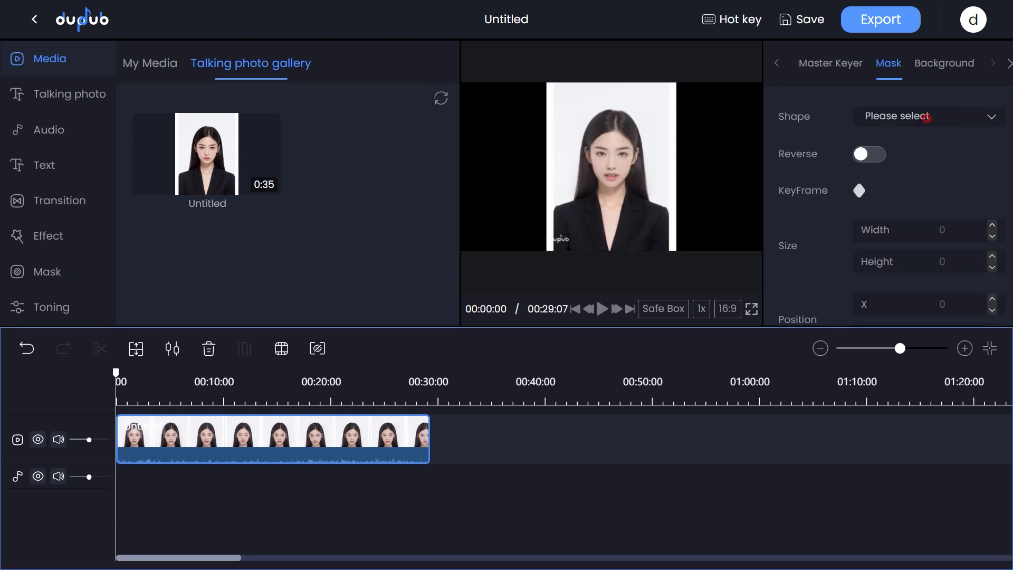
Apply a rect mask to the talking photo clip, switch the shape to ellipse and widen it into a circle around the face
{"action": "left_click", "coordinate": [927, 116]}
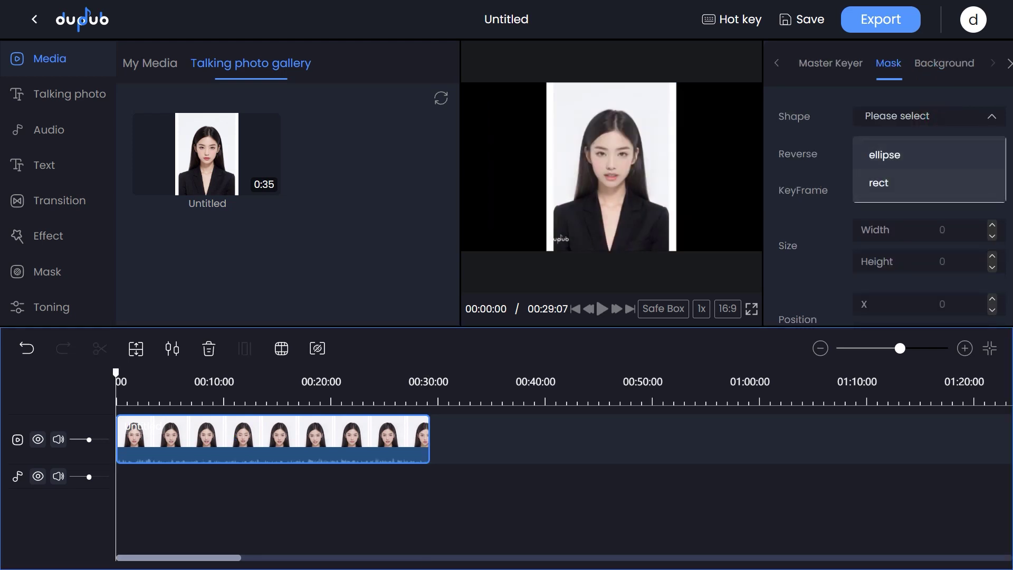
{"action": "left_click", "coordinate": [891, 183]}
{"action": "left_click", "coordinate": [923, 111]}
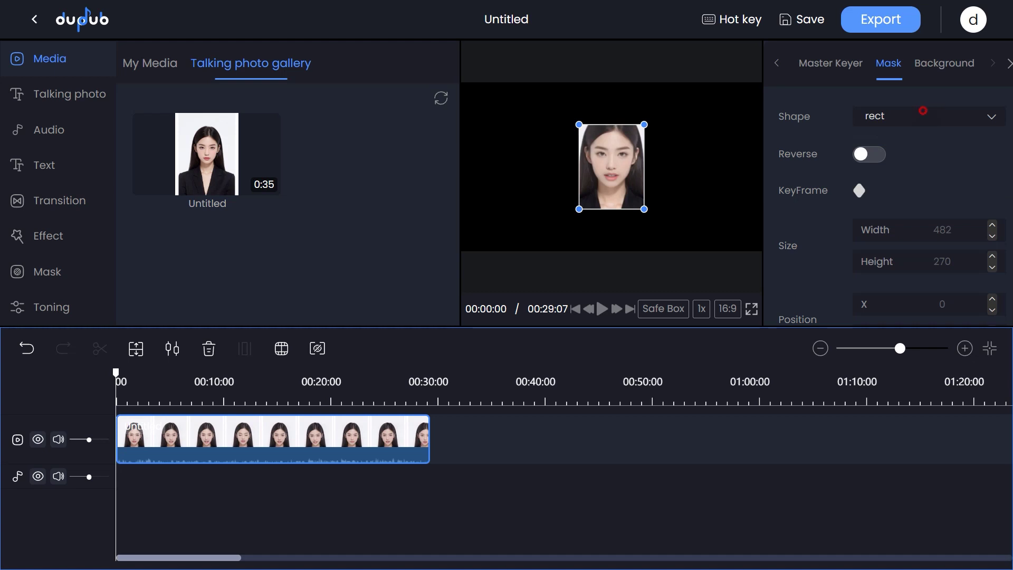
{"action": "left_click", "coordinate": [892, 151]}
{"action": "left_click_drag", "start_coordinate": [645, 210], "coordinate": [658, 210]}
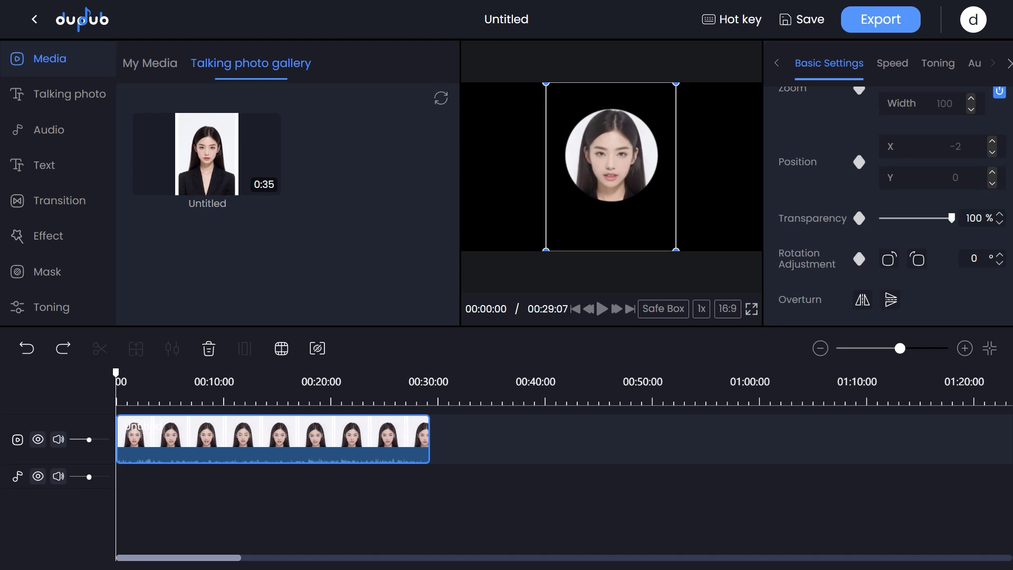
Scale the masked clip down to about 62% and place it in the video frame's lower-right corner
{"action": "left_click_drag", "start_coordinate": [657, 199], "coordinate": [729, 229]}
{"action": "left_click_drag", "start_coordinate": [748, 113], "coordinate": [714, 157]}
{"action": "left_click_drag", "start_coordinate": [697, 213], "coordinate": [731, 238]}
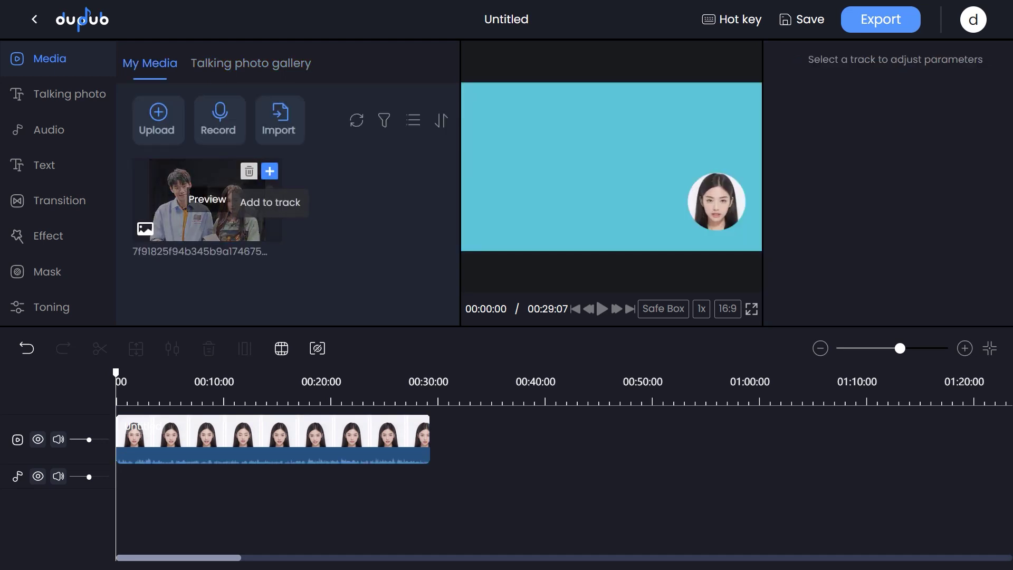
Add the uploaded couple photo to the track and trim the talking photo clip to end with the photos at 20 seconds
{"action": "left_click", "coordinate": [270, 170]}
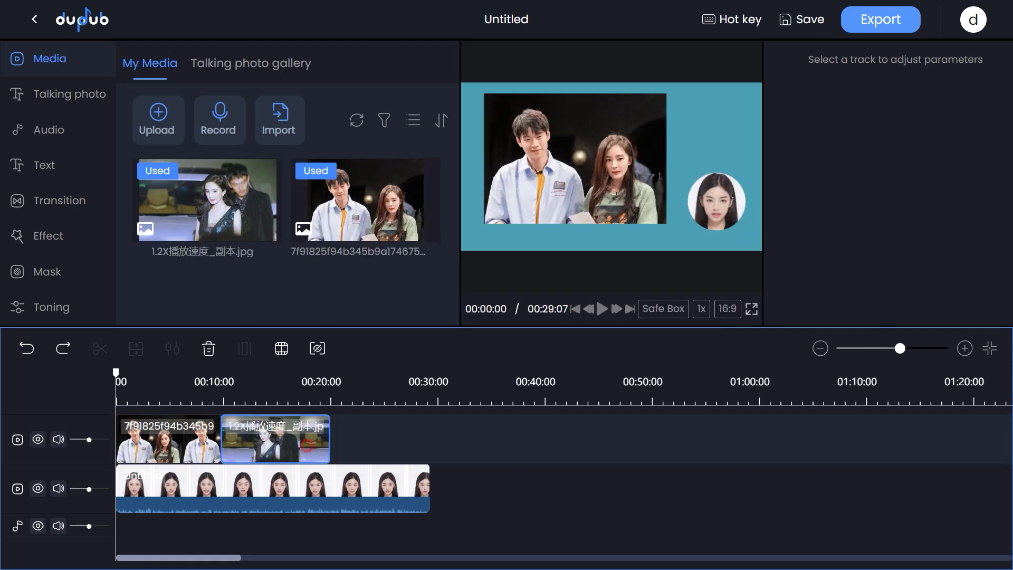
{"action": "left_click", "coordinate": [307, 445]}
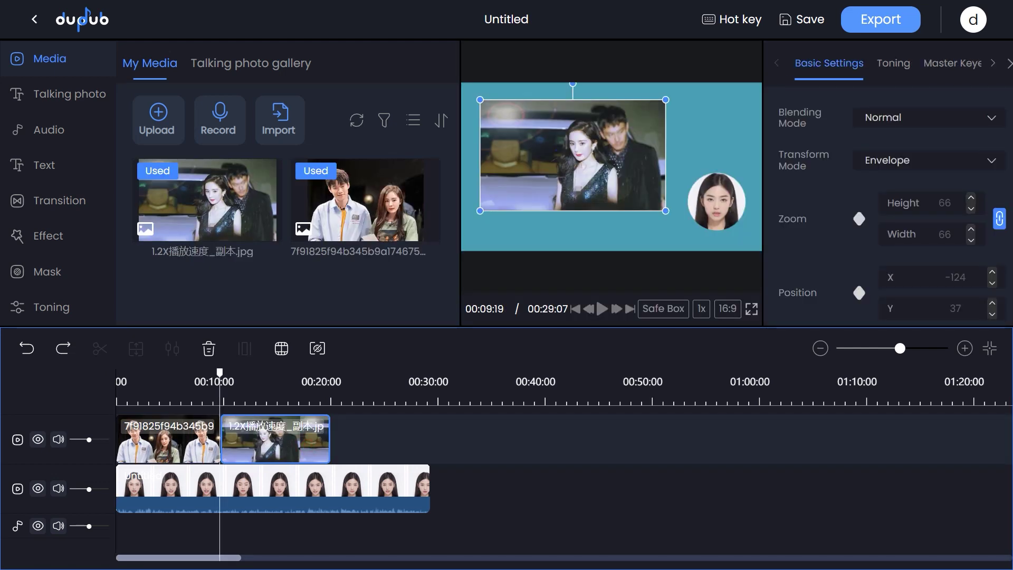
{"action": "left_click", "coordinate": [306, 488]}
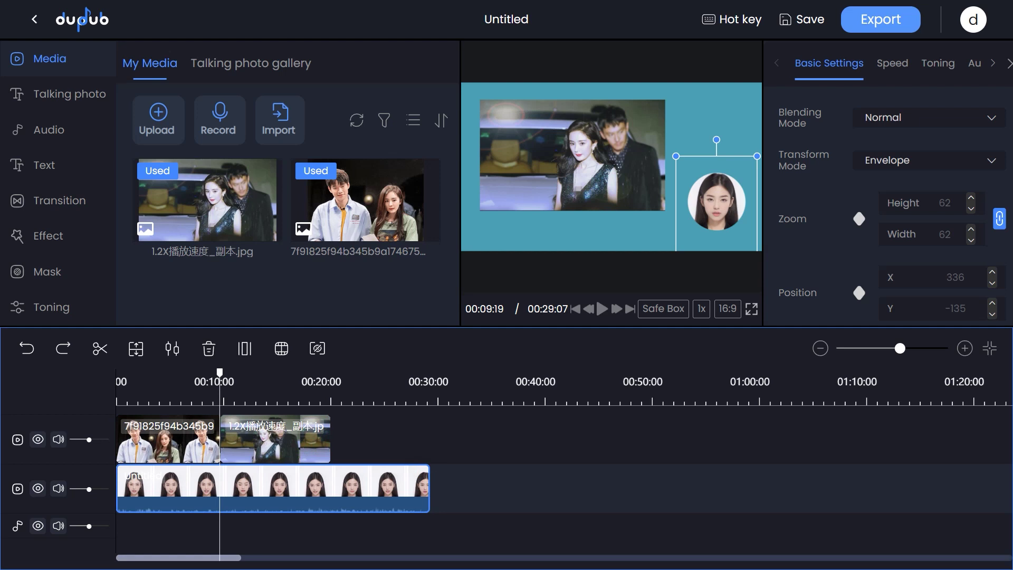
{"action": "left_click_drag", "start_coordinate": [429, 488], "coordinate": [331, 488]}
{"action": "left_click", "coordinate": [365, 489]}
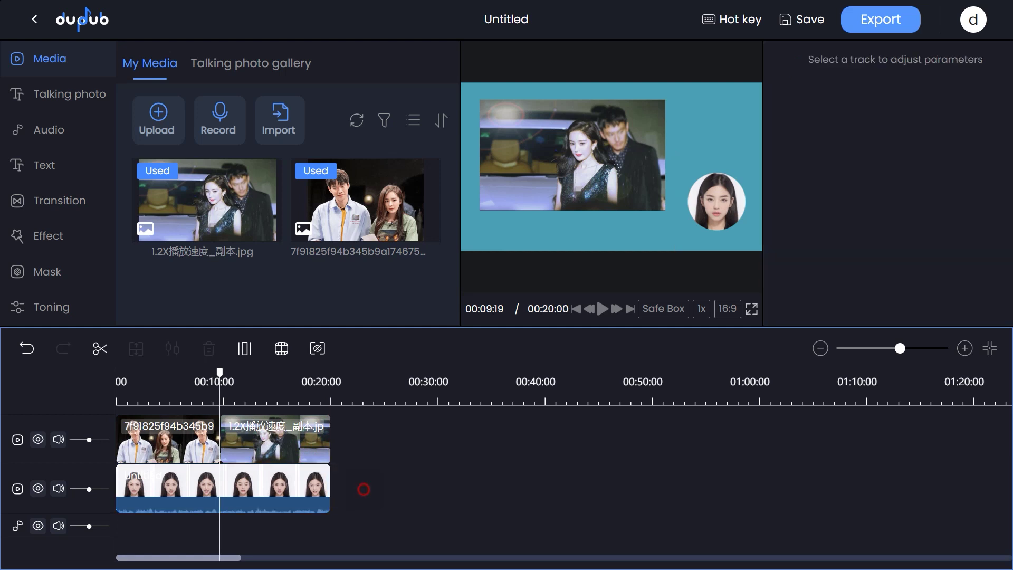
Transcribe the video's speech into AI subtitles with Chinese as the language
{"action": "left_click", "coordinate": [298, 452]}
{"action": "left_click", "coordinate": [43, 164]}
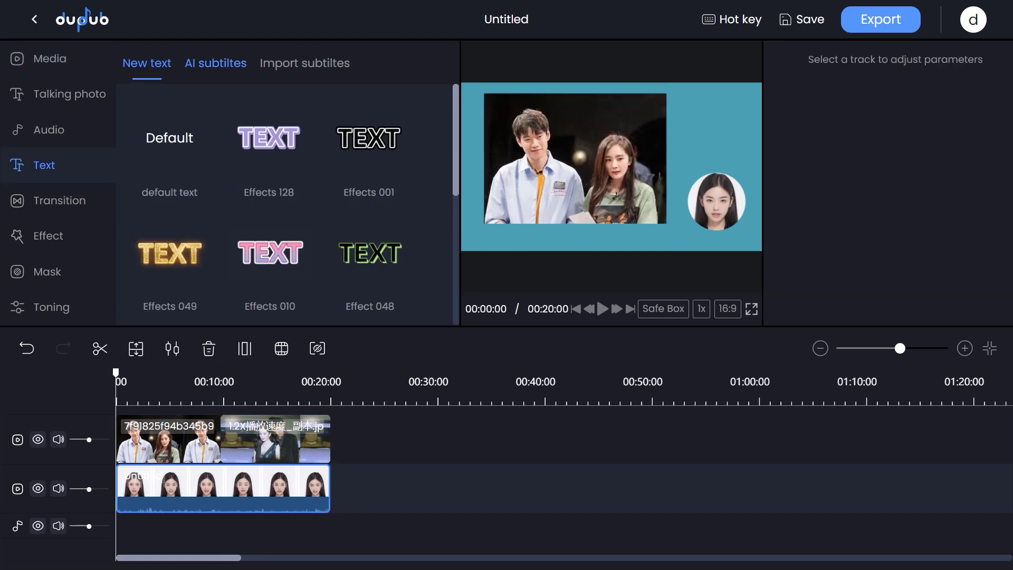
{"action": "left_click", "coordinate": [215, 64]}
{"action": "left_click", "coordinate": [197, 276]}
{"action": "left_click", "coordinate": [181, 319]}
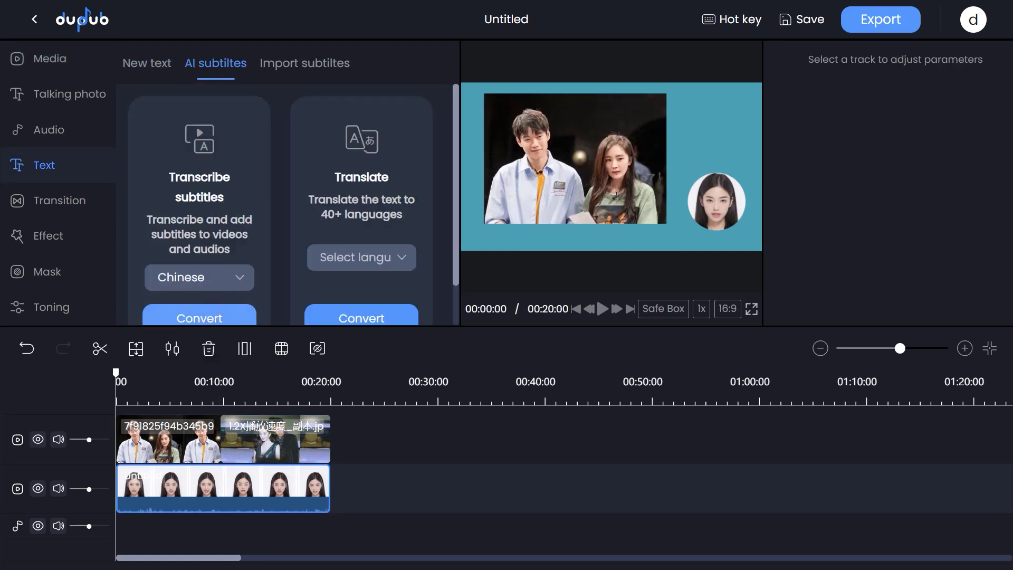
{"action": "left_click", "coordinate": [229, 317]}
{"action": "left_click", "coordinate": [501, 235]}
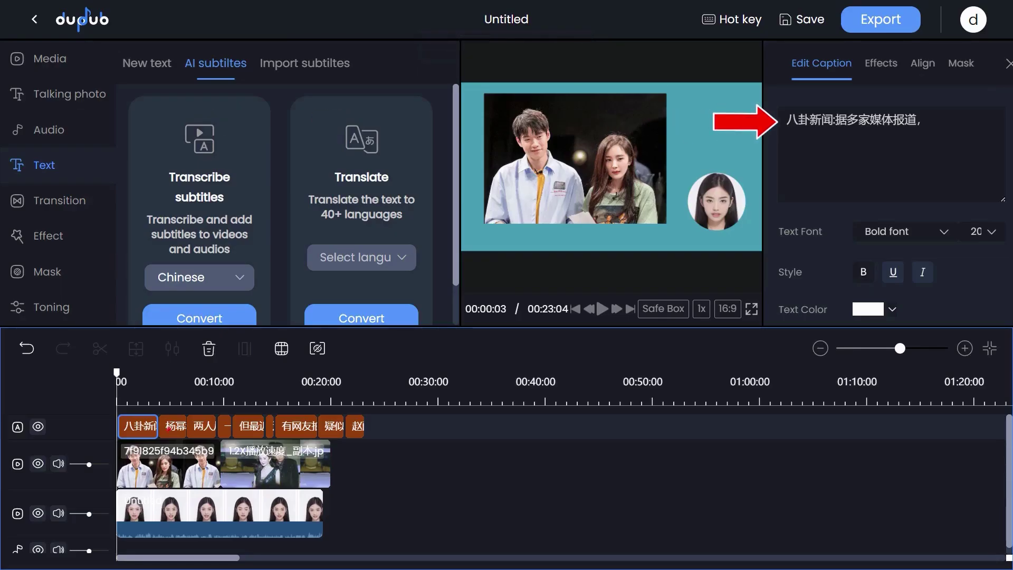
Check the text of the generated captions and try several preset text effects on the second caption
{"action": "left_click", "coordinate": [169, 429]}
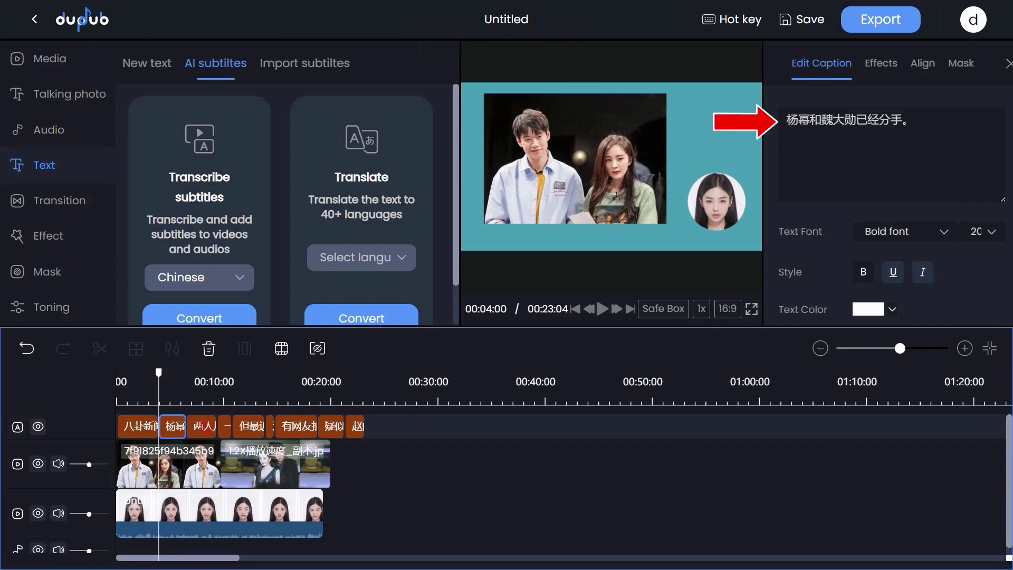
{"action": "left_click", "coordinate": [206, 426]}
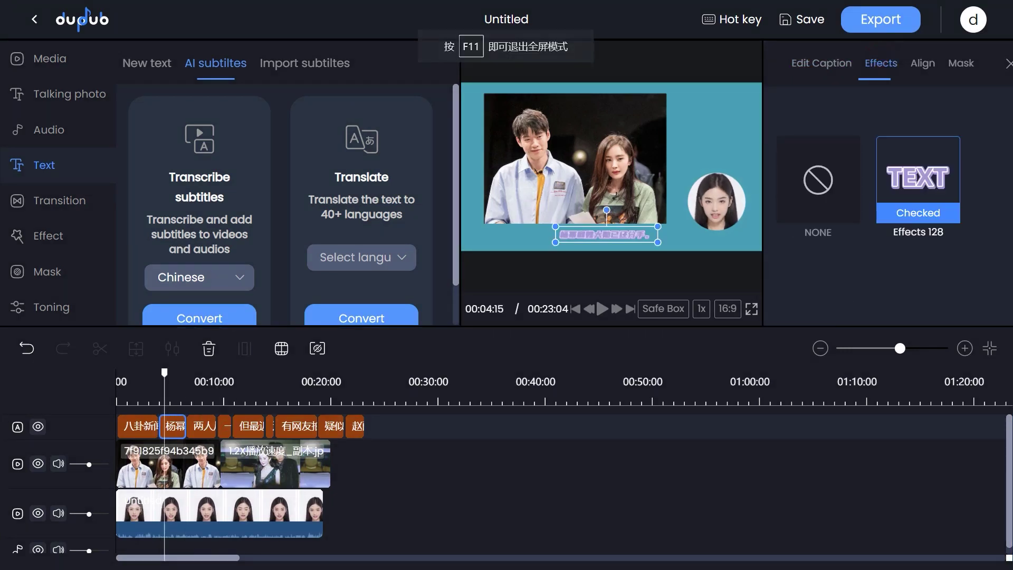
{"action": "scroll", "coordinate": [868, 190], "scroll_direction": "down", "scroll_amount": 1}
{"action": "left_click", "coordinate": [918, 224]}
{"action": "left_click", "coordinate": [817, 225]}
{"action": "scroll", "coordinate": [868, 190], "scroll_direction": "down", "scroll_amount": 1}
{"action": "scroll", "coordinate": [864, 190], "scroll_direction": "down", "scroll_amount": 1}
{"action": "left_click", "coordinate": [817, 147]}
{"action": "left_click", "coordinate": [918, 148]}
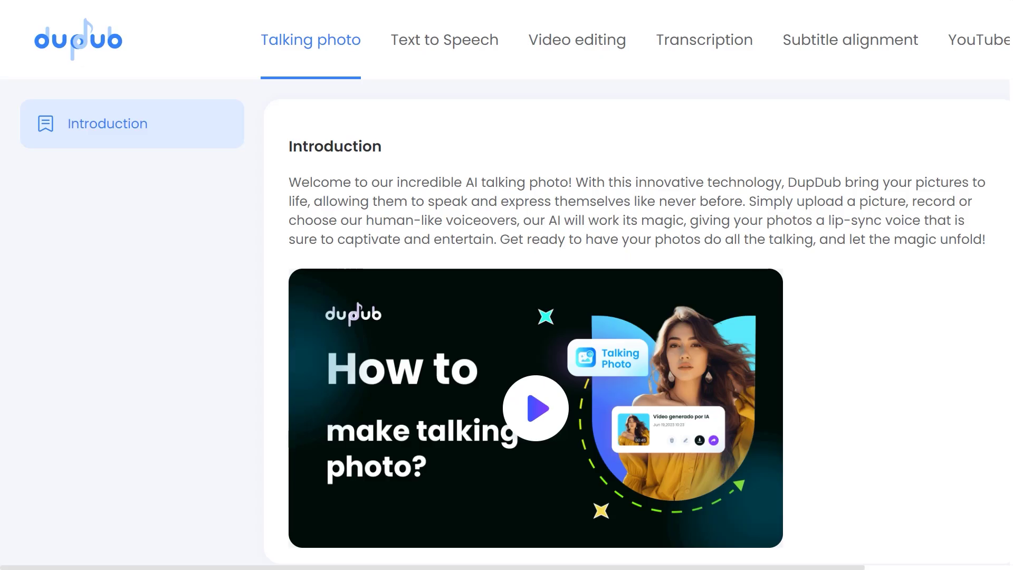
Look through the DupDub tutorial pages for Text to Speech, Video editing, Transcription, Subtitle alignment and YouTube
{"action": "left_click", "coordinate": [456, 42]}
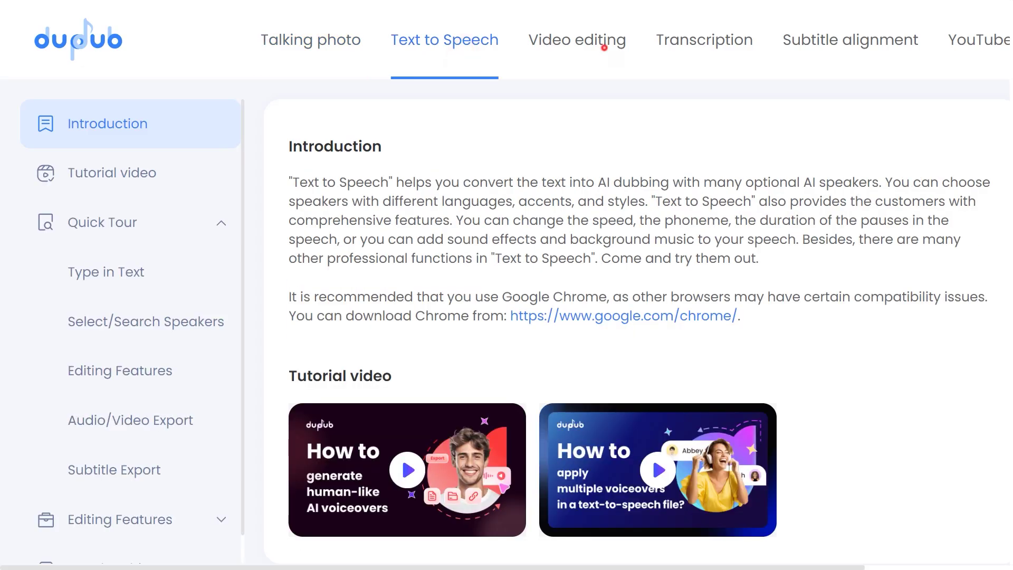
{"action": "left_click", "coordinate": [604, 48]}
{"action": "left_click", "coordinate": [675, 46]}
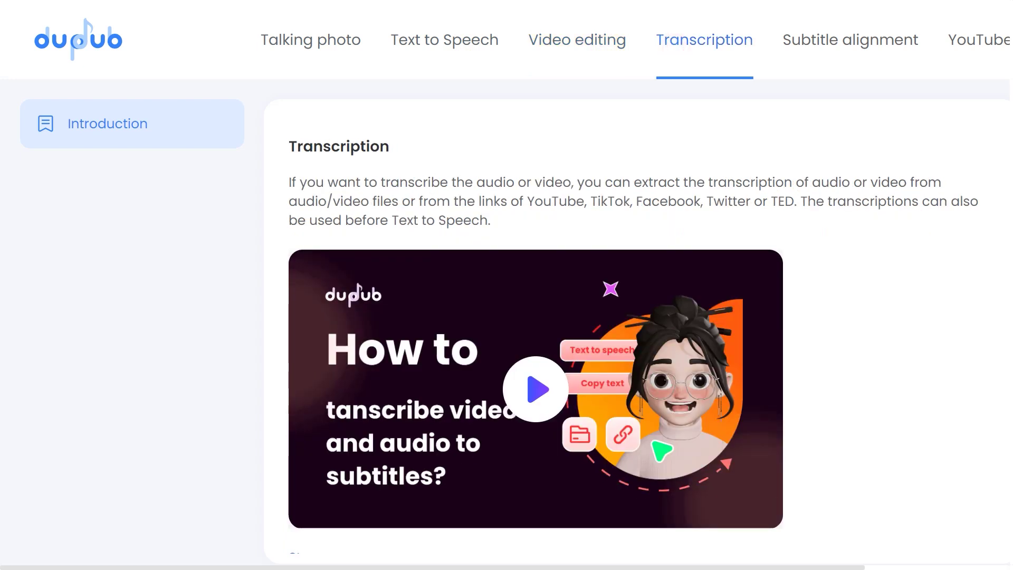
{"action": "left_click", "coordinate": [826, 43]}
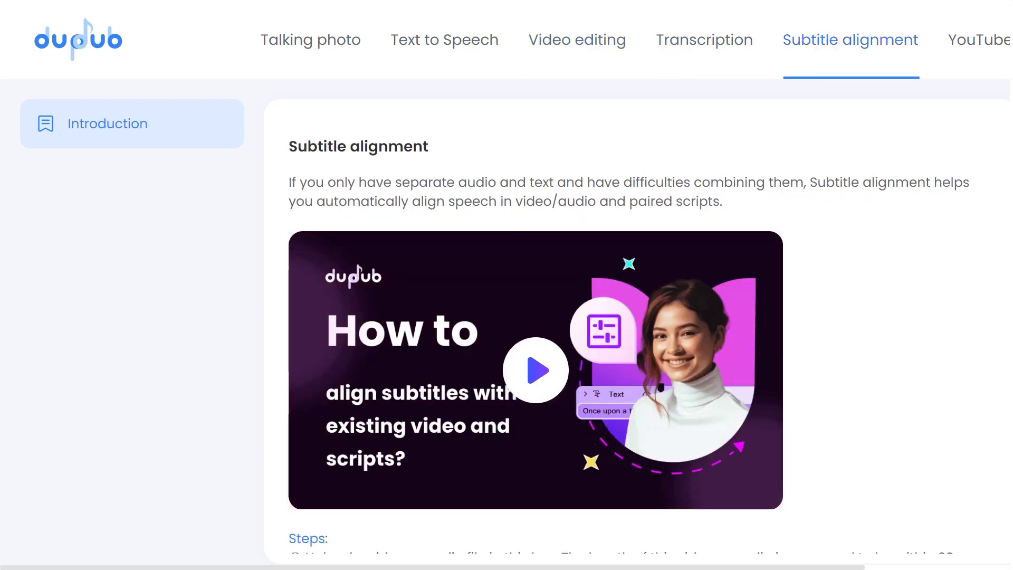
{"action": "left_click", "coordinate": [982, 43]}
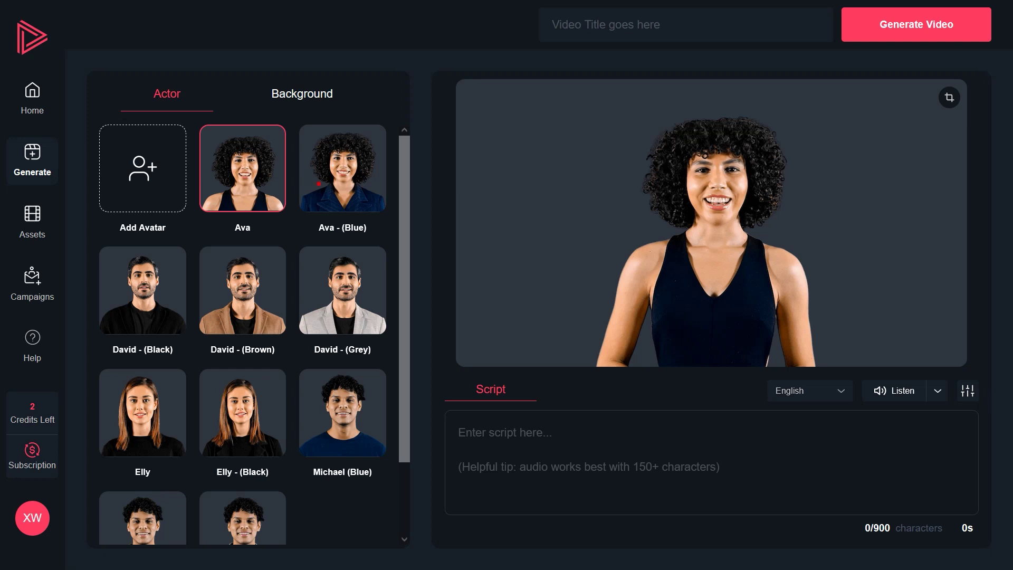
Switch to the AI avatar video generator, preview the Ava - (Blue) actor and select David - (Grey)
{"action": "left_click", "coordinate": [319, 184]}
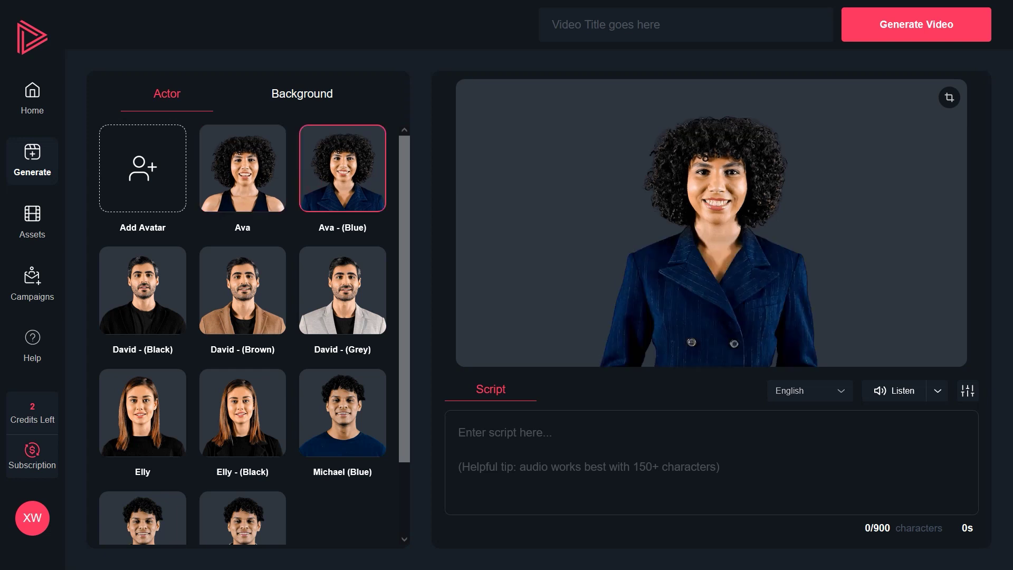
{"action": "left_click", "coordinate": [329, 304]}
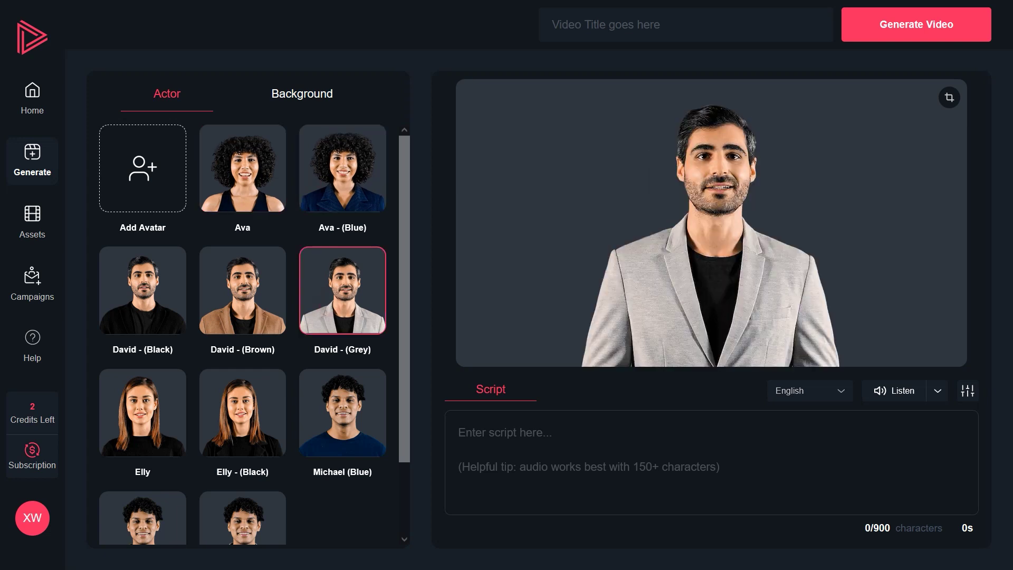